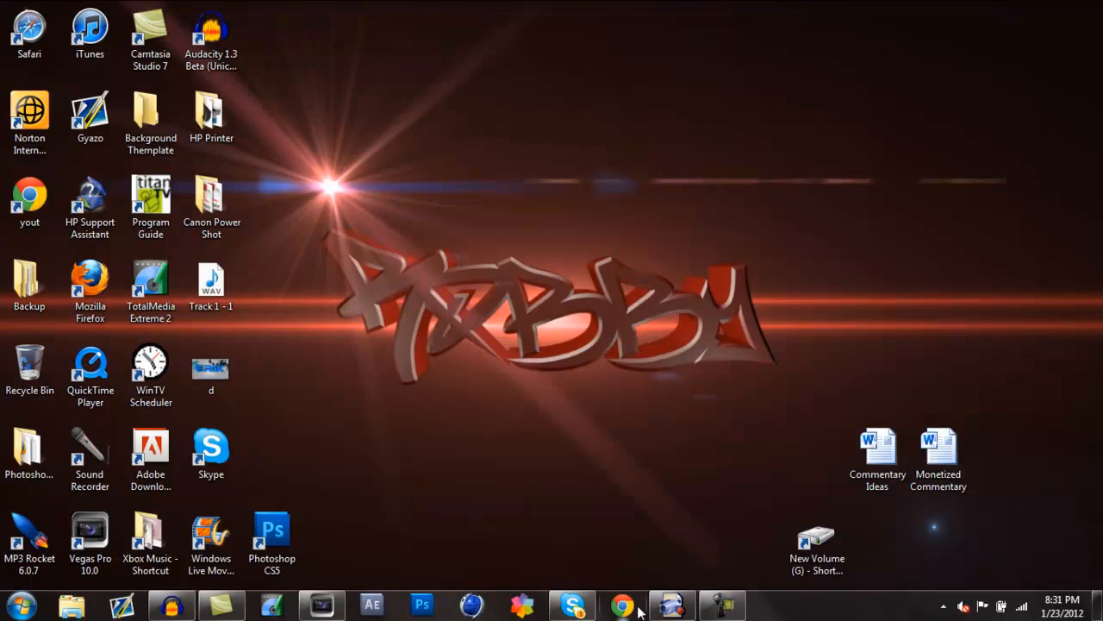
Step: Switch to Capture Module and review the capture device's Video Proc Amp and Video Decoder settings without changing them
click(673, 606)
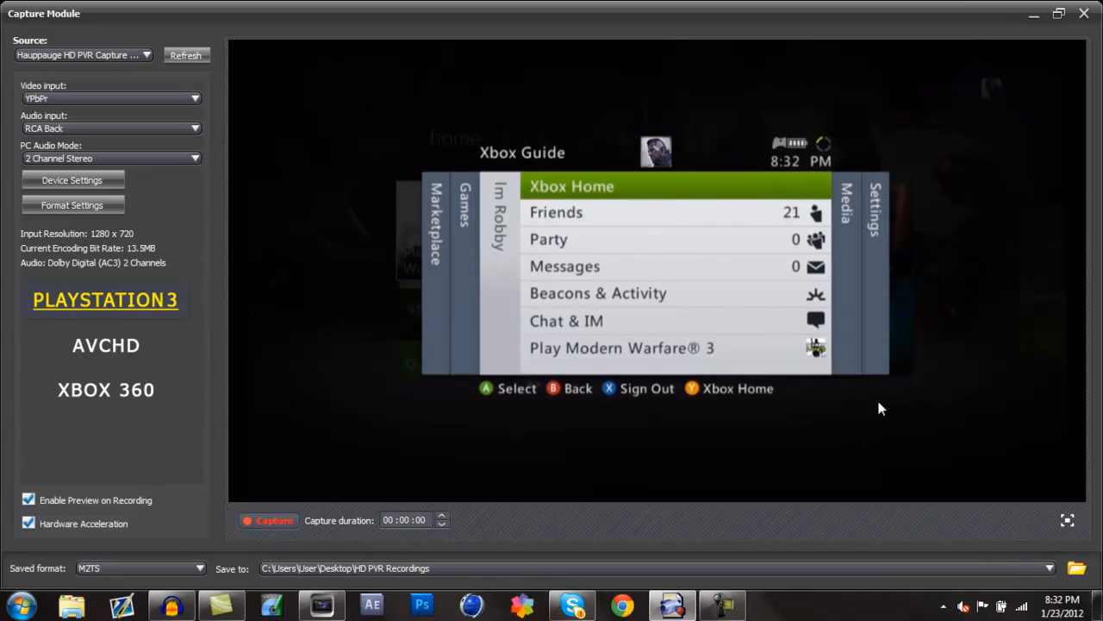
click(55, 182)
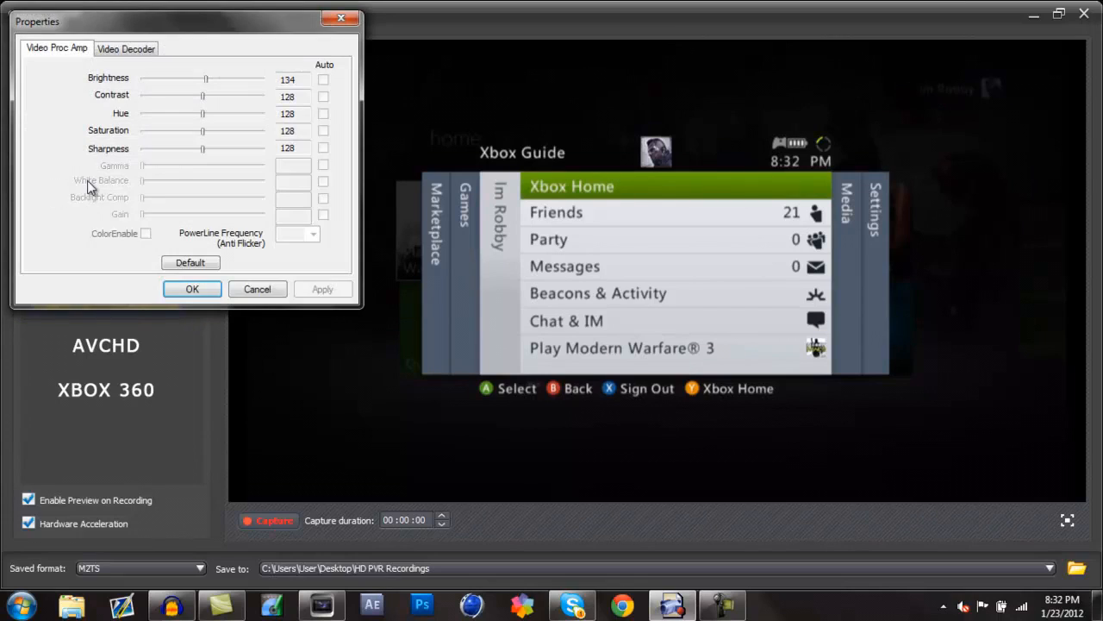
click(110, 51)
click(111, 52)
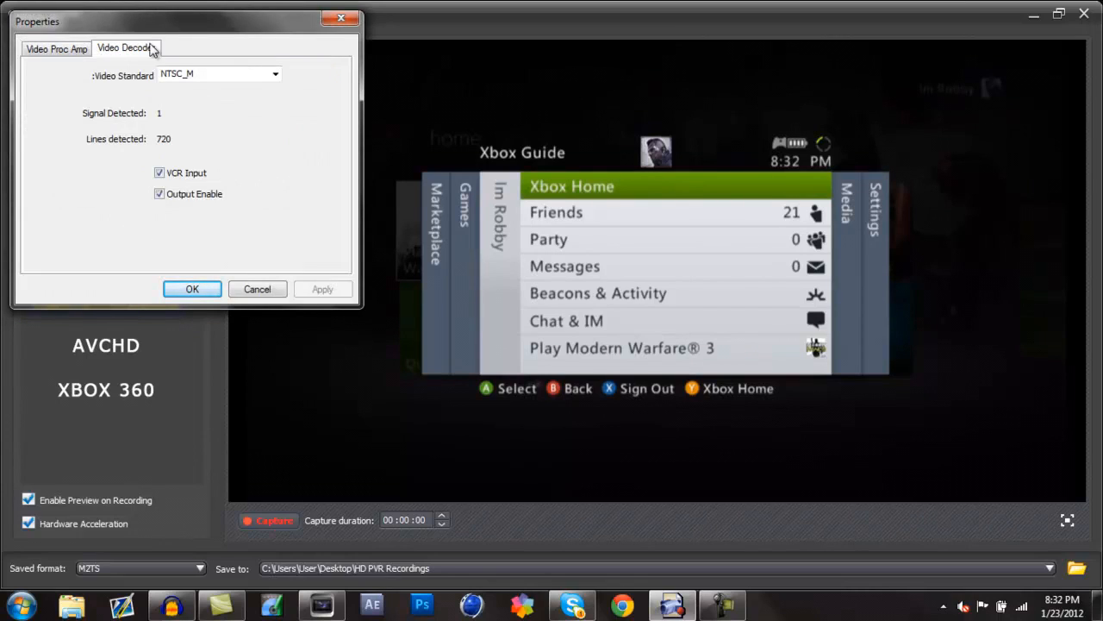
click(340, 19)
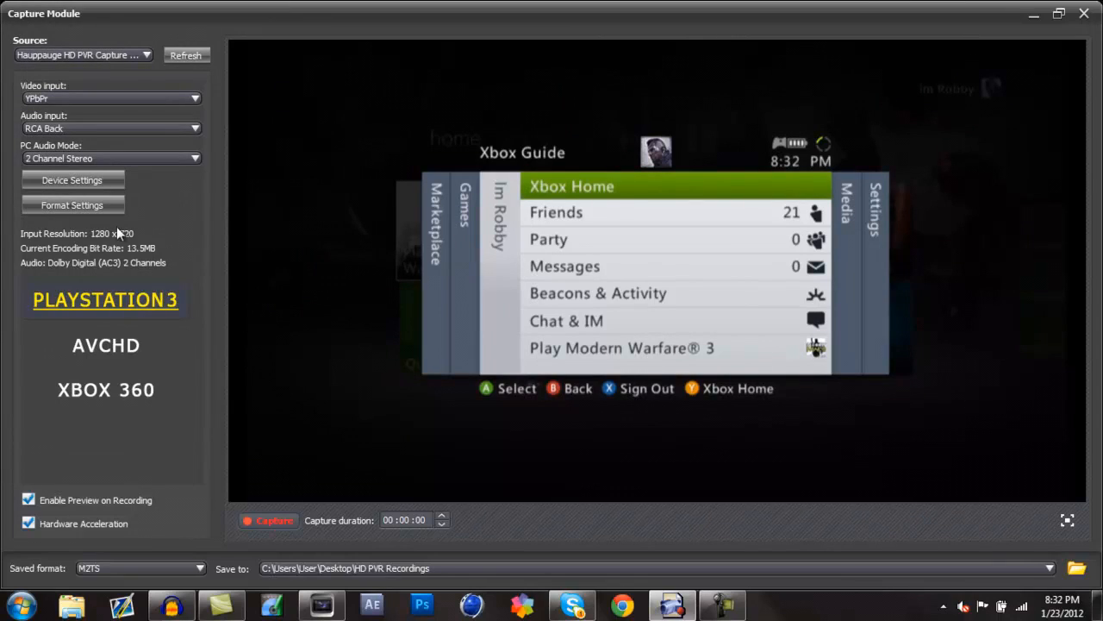
Step: Open the H264 encoder's format settings and review the available bitrate modes
click(88, 204)
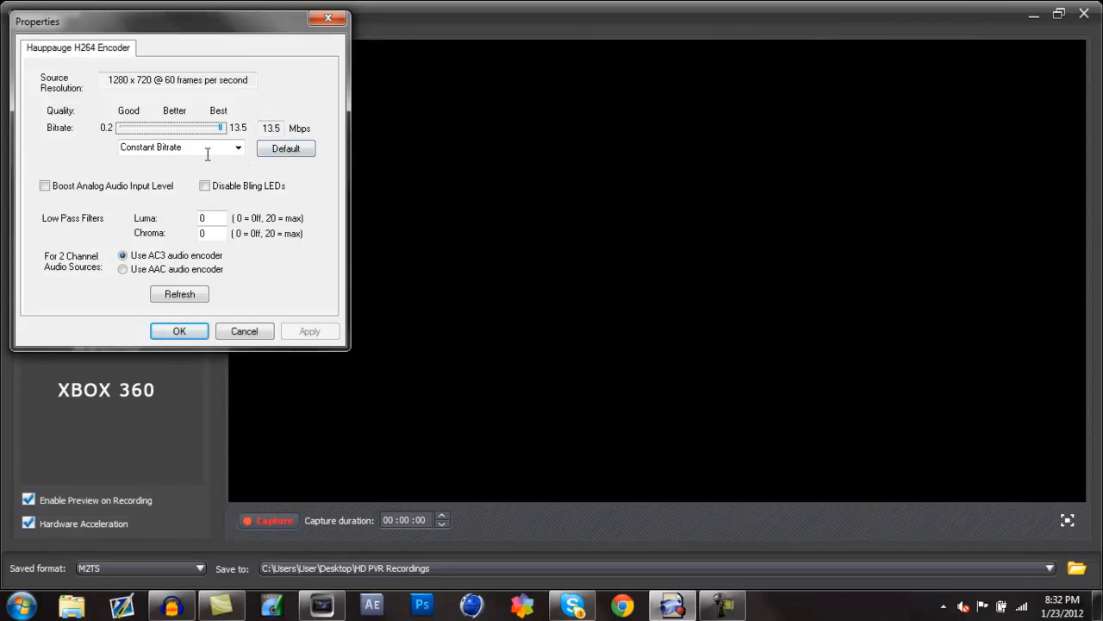
click(238, 149)
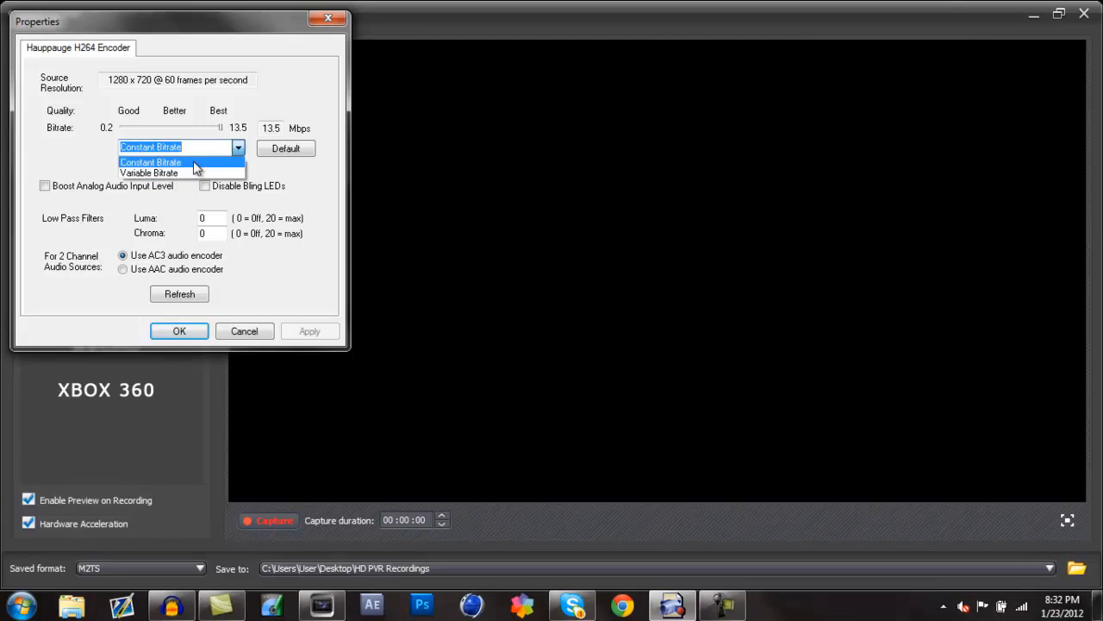
click(238, 149)
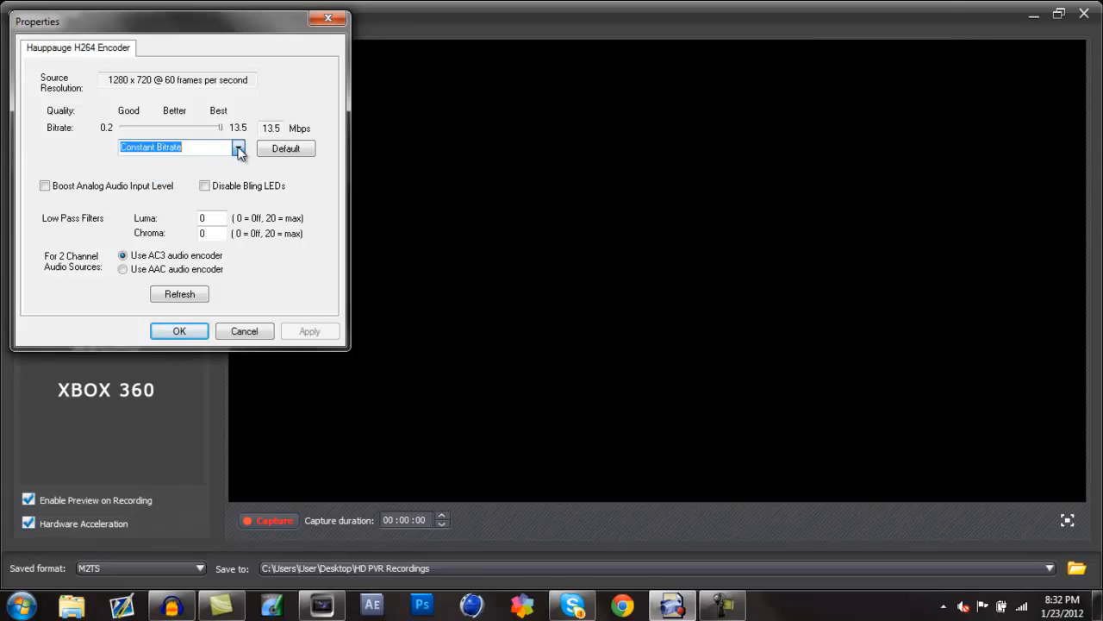
Step: Set the encoder's Luma and Chroma low pass filters to 20
double_click(214, 219)
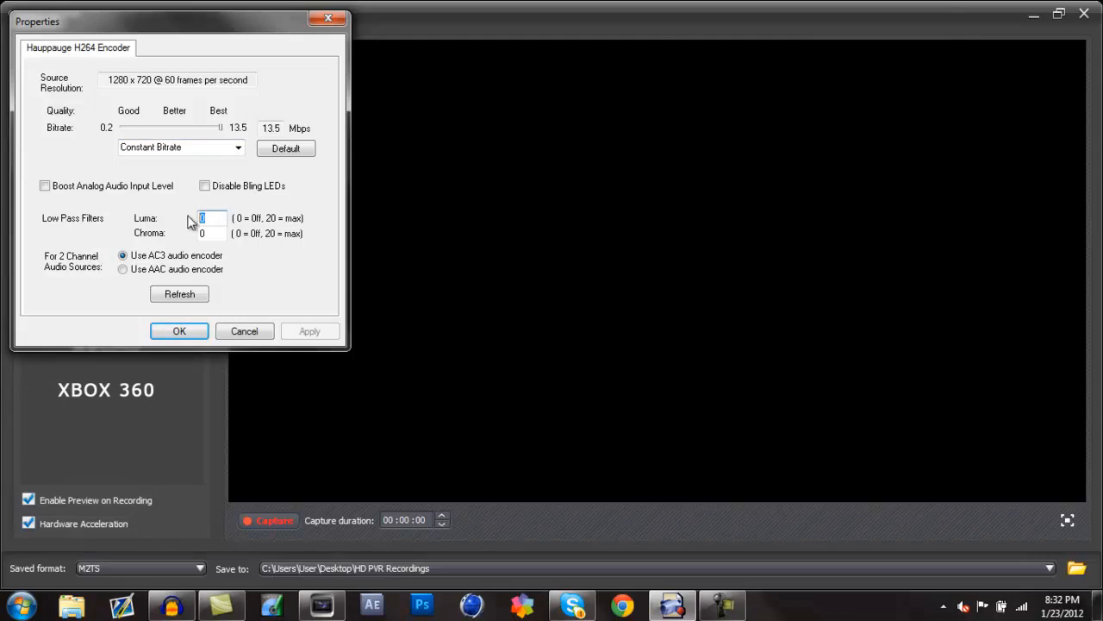
key(Tab)
double_click(210, 219)
text(20)
key(Tab)
key(BackSpace)
text(-)
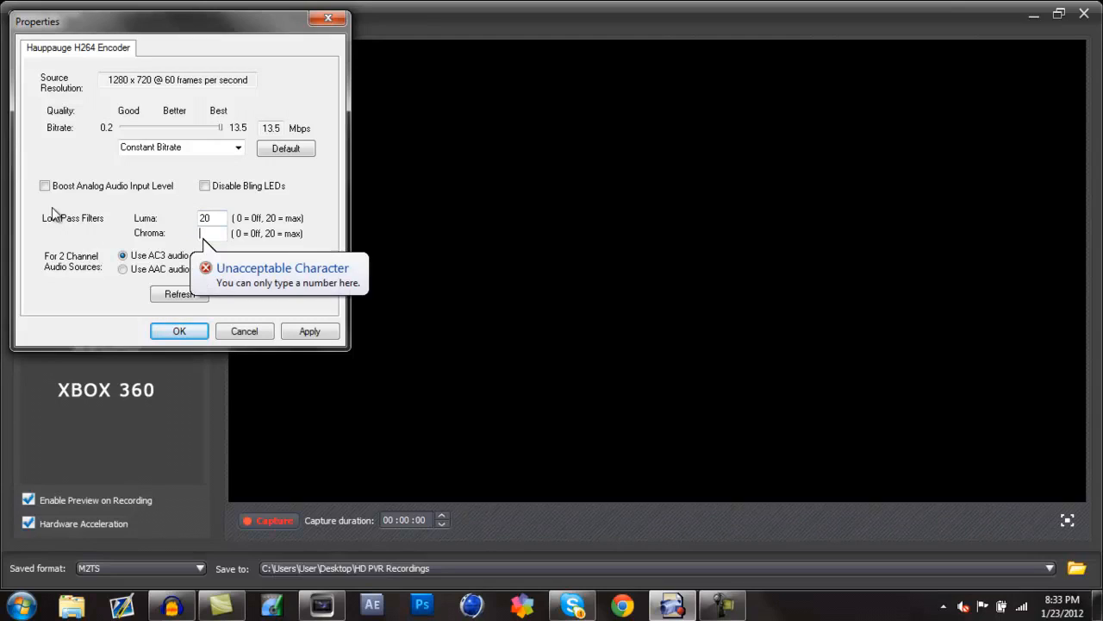
text(20)
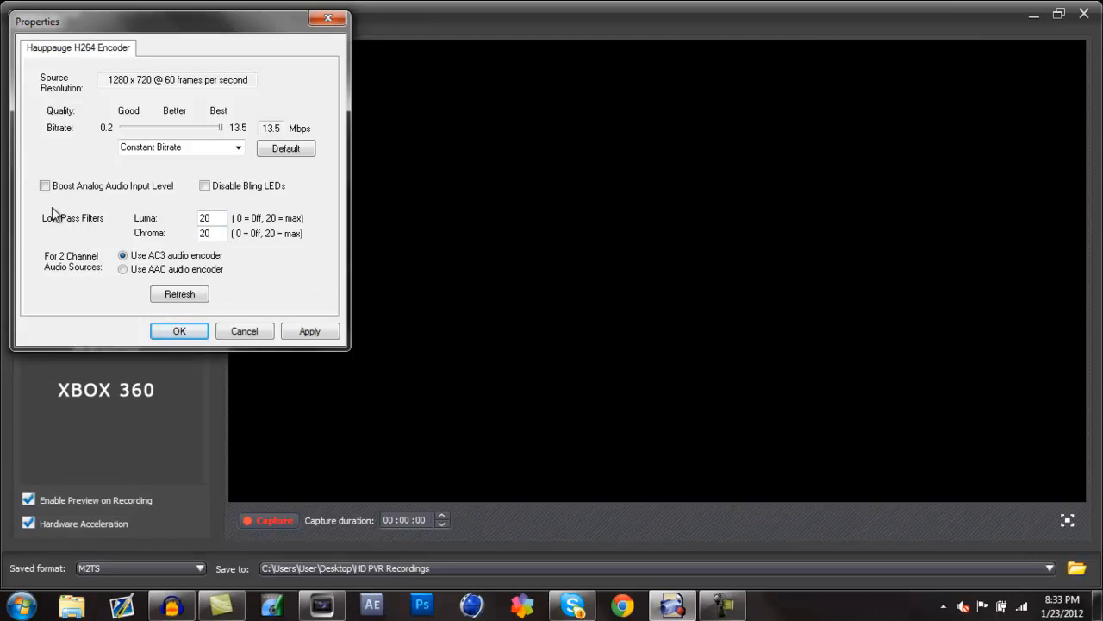
Step: Refresh the encoder settings, re-enter 20 for the Luma and Chroma filters, and apply them to the capture preview
click(178, 296)
double_click(215, 219)
key(BackSpace)
text(20)
key(Tab)
text(20)
click(293, 332)
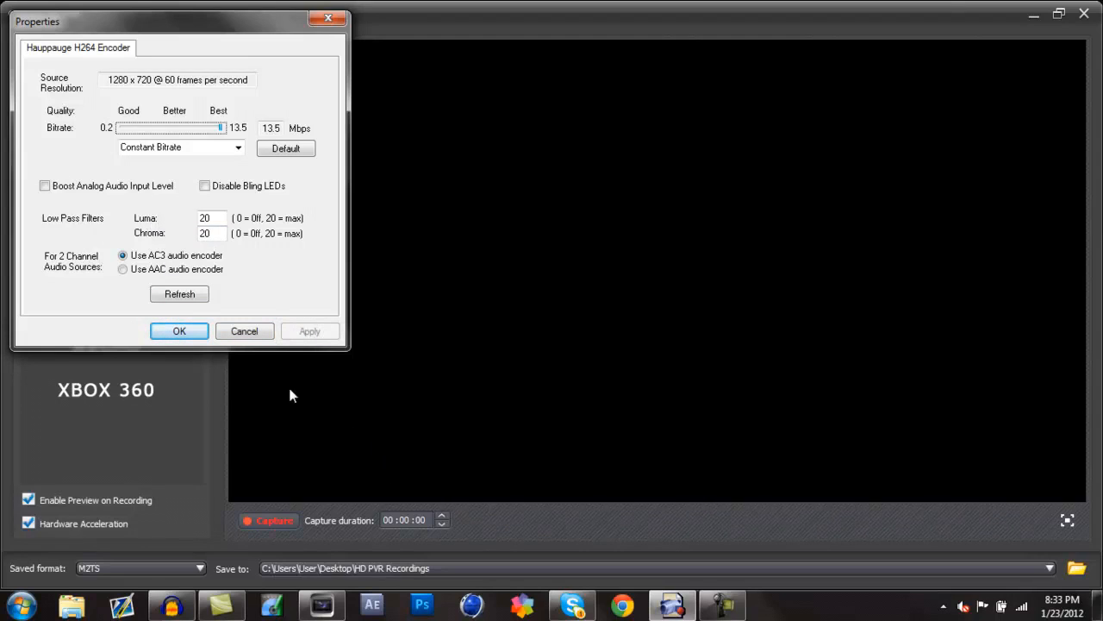
click(182, 333)
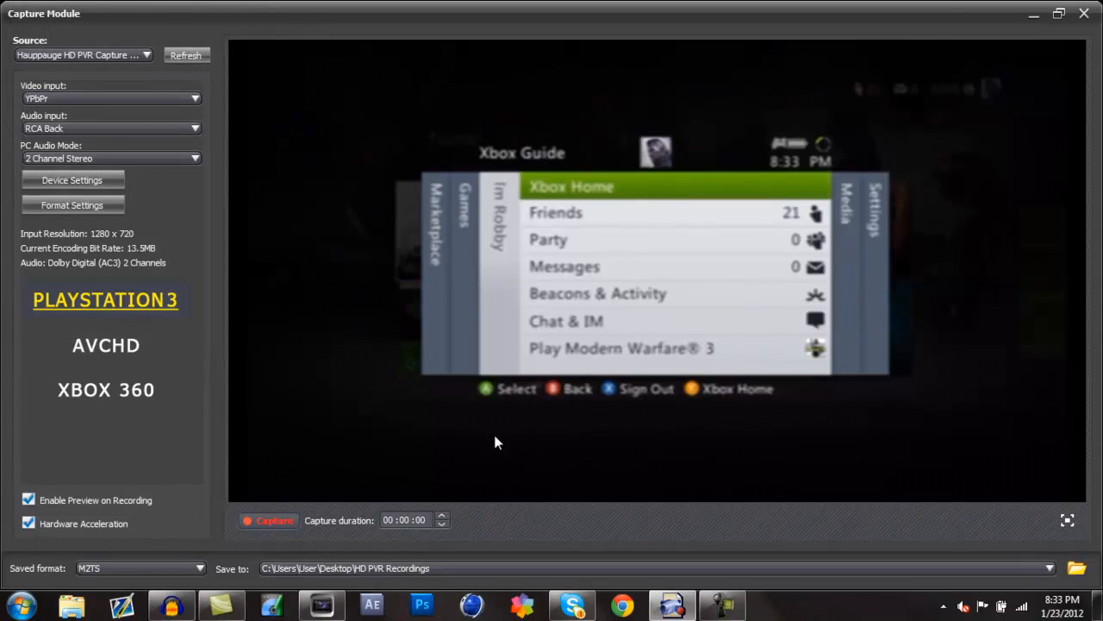
Step: Reopen the encoder's format settings and apply a value of 0 to both the Luma and Chroma low pass filters
click(95, 205)
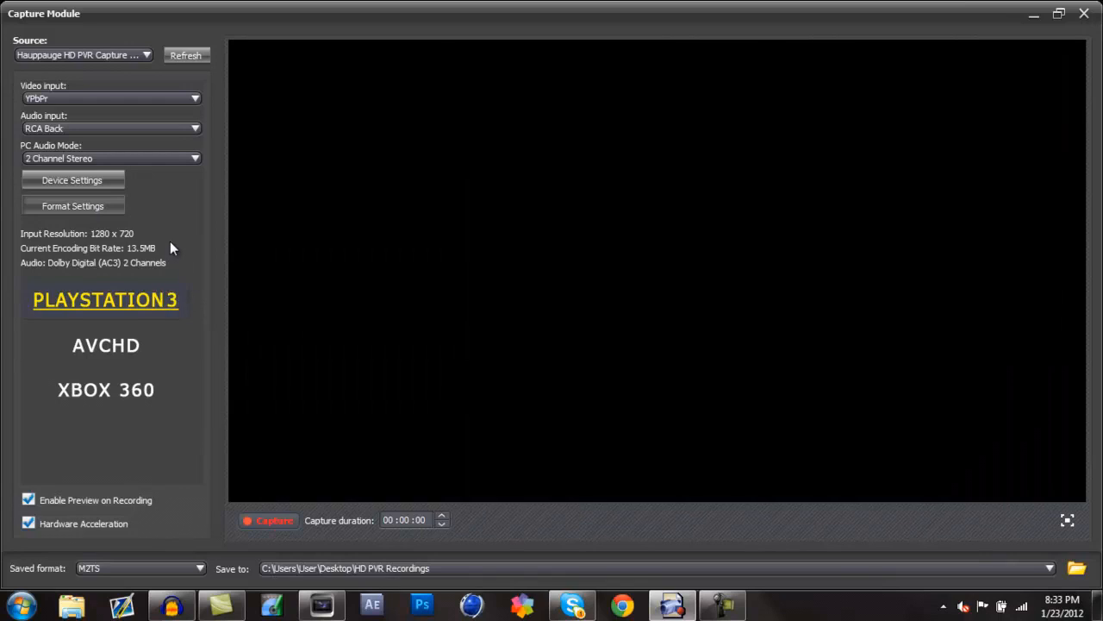
drag(214, 218, 143, 215)
key(BackSpace)
text(9)
text(0)
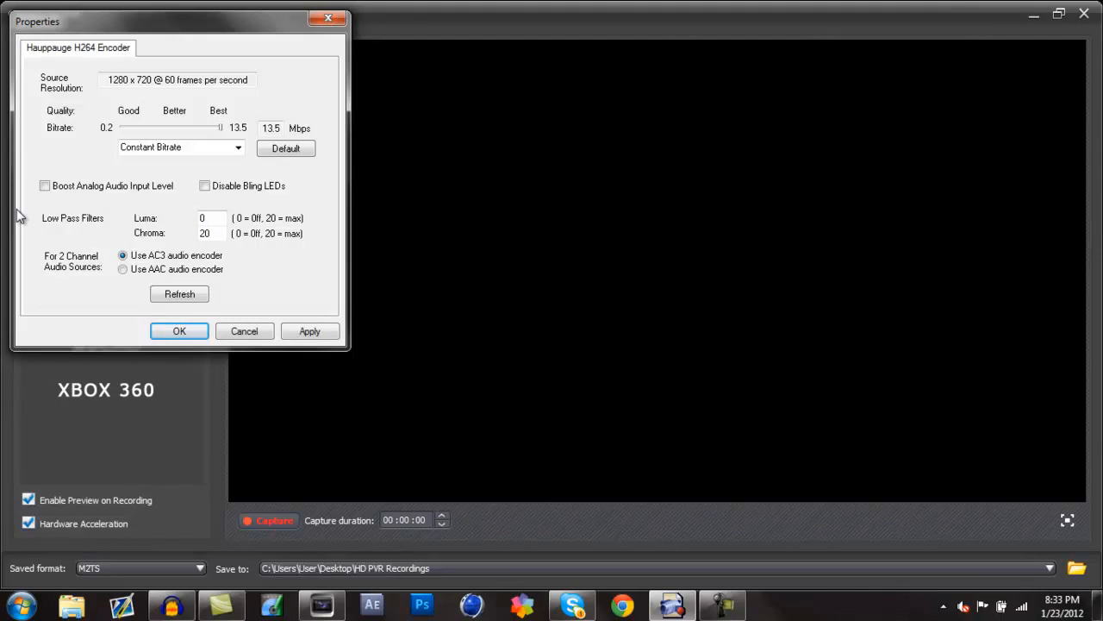
double_click(215, 233)
key(BackSpace)
text(0)
click(304, 332)
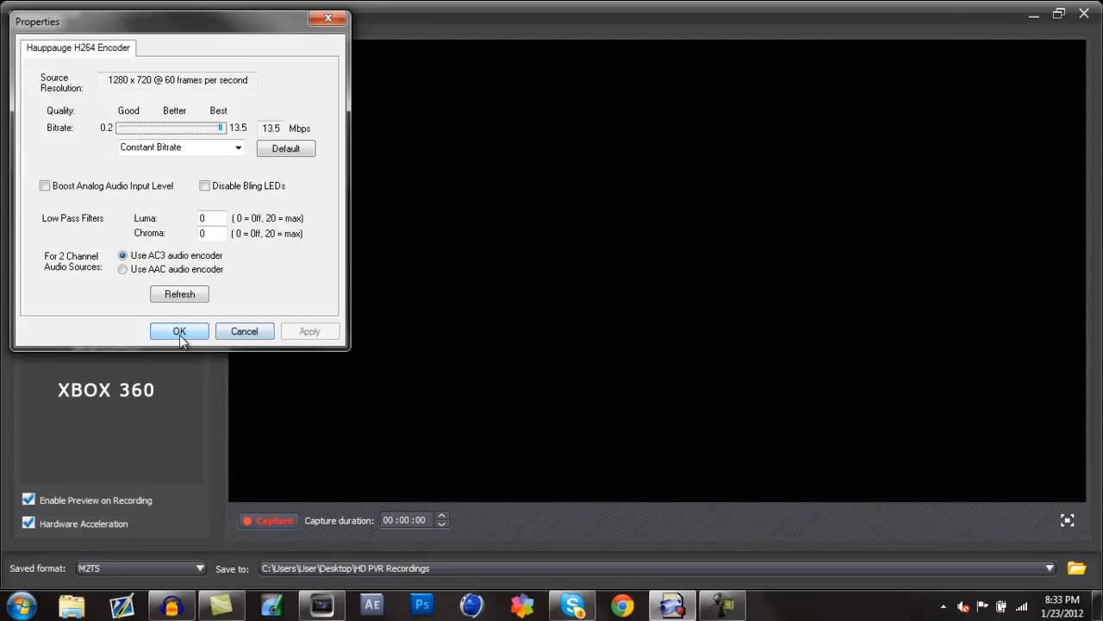
click(180, 331)
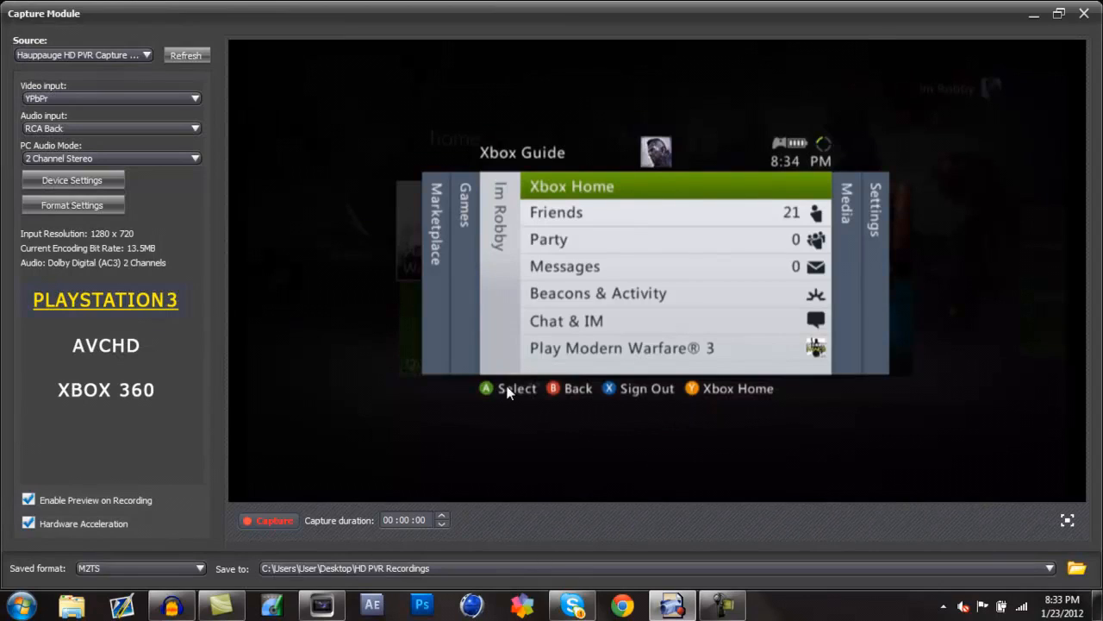
Step: Switch to Vegas Pro and open the clip "Nice thowing knife on Carbon" from G:\Leftover MW3 Montage Clips
click(324, 610)
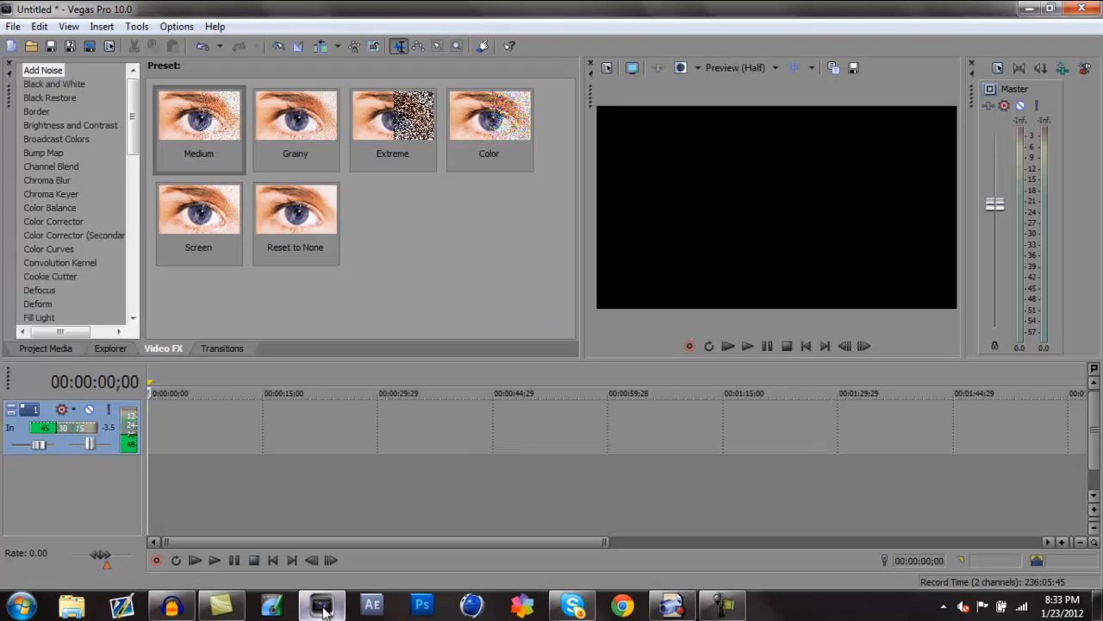
click(13, 27)
click(17, 61)
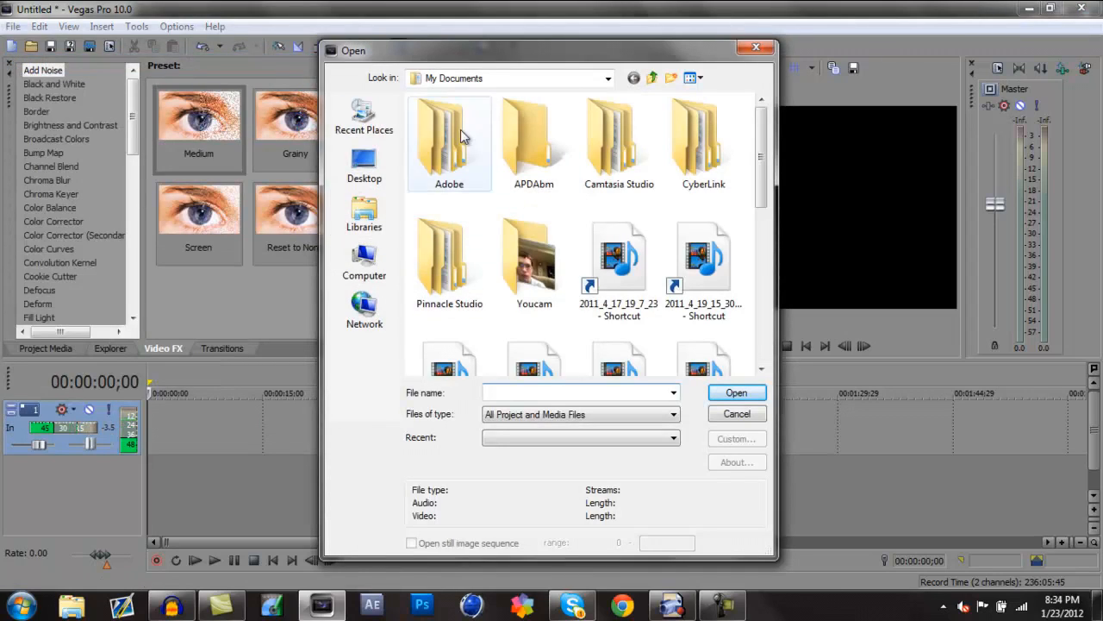
click(607, 78)
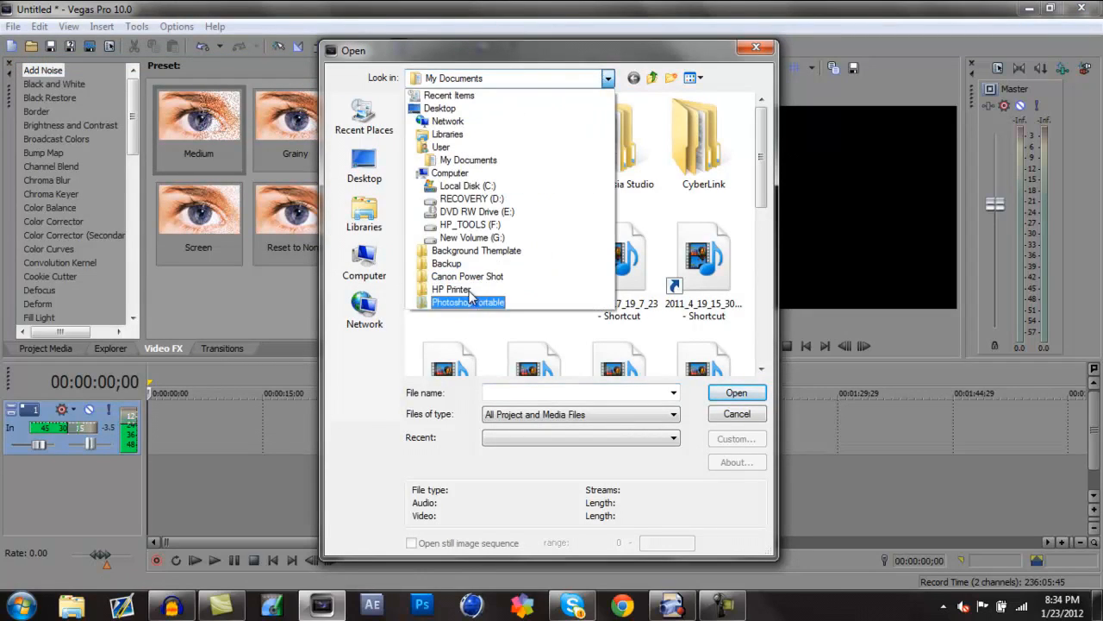
click(532, 237)
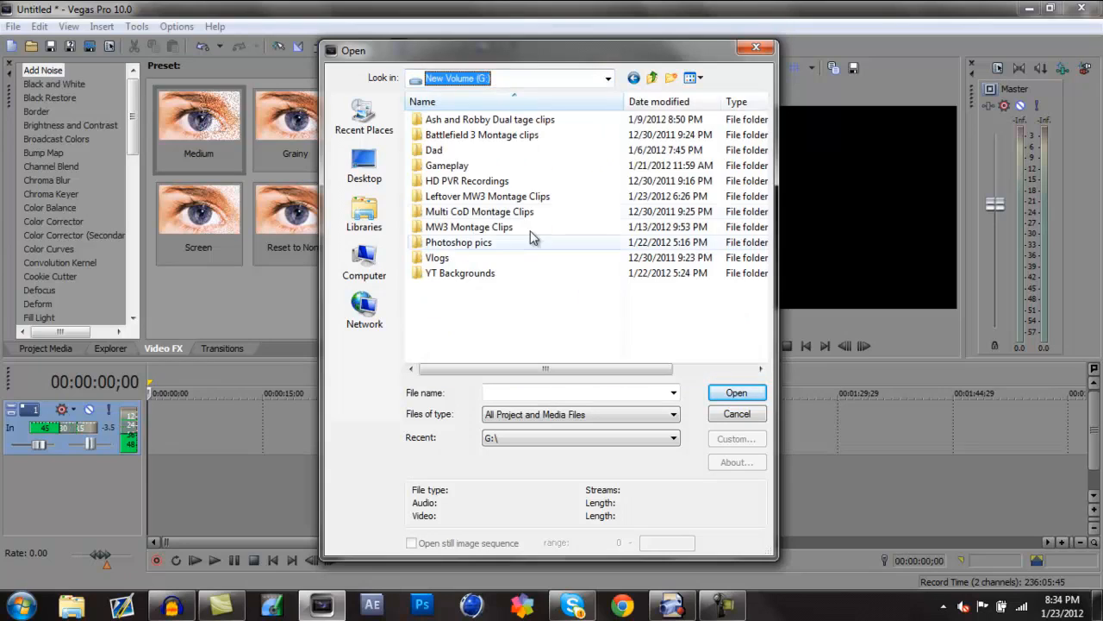
double_click(469, 198)
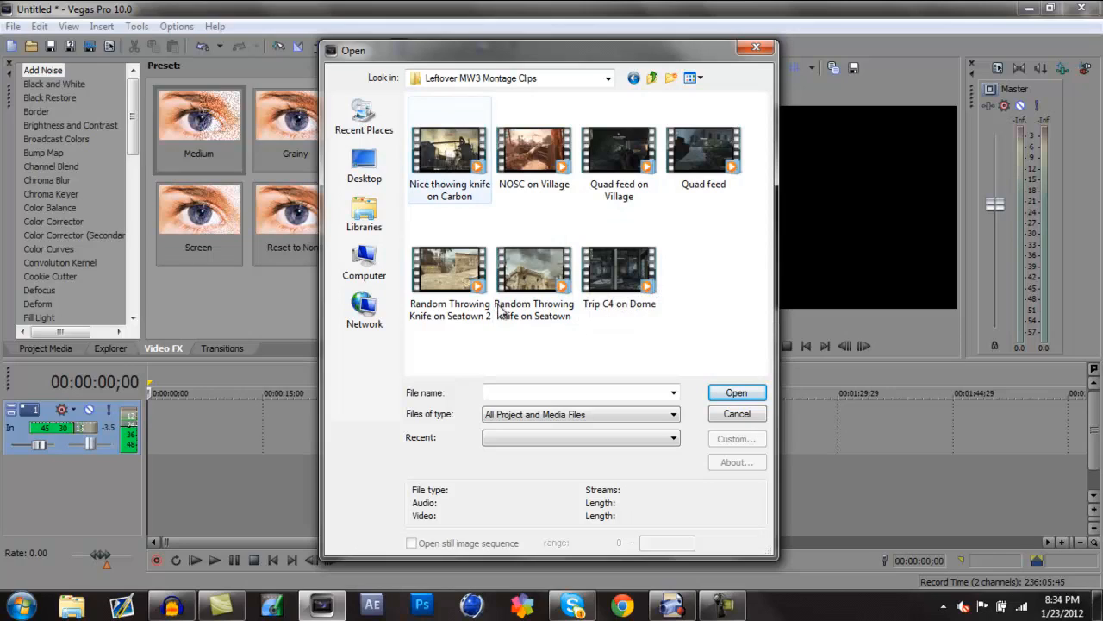
double_click(448, 269)
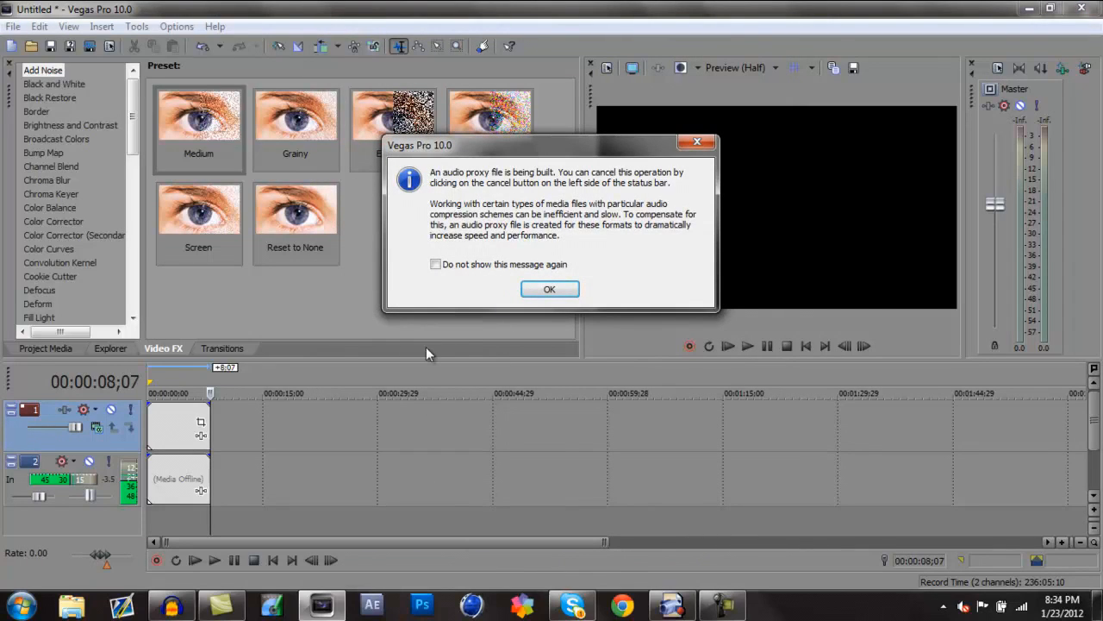
click(550, 288)
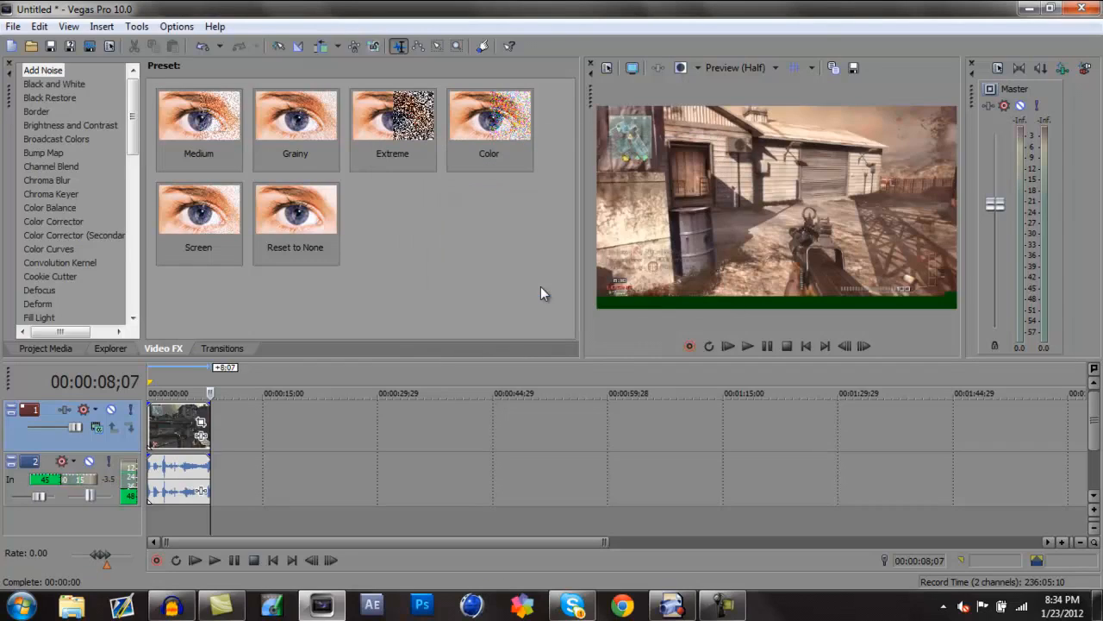
Step: Examine the frames of the imported gameplay clip at several points on the timeline
click(186, 421)
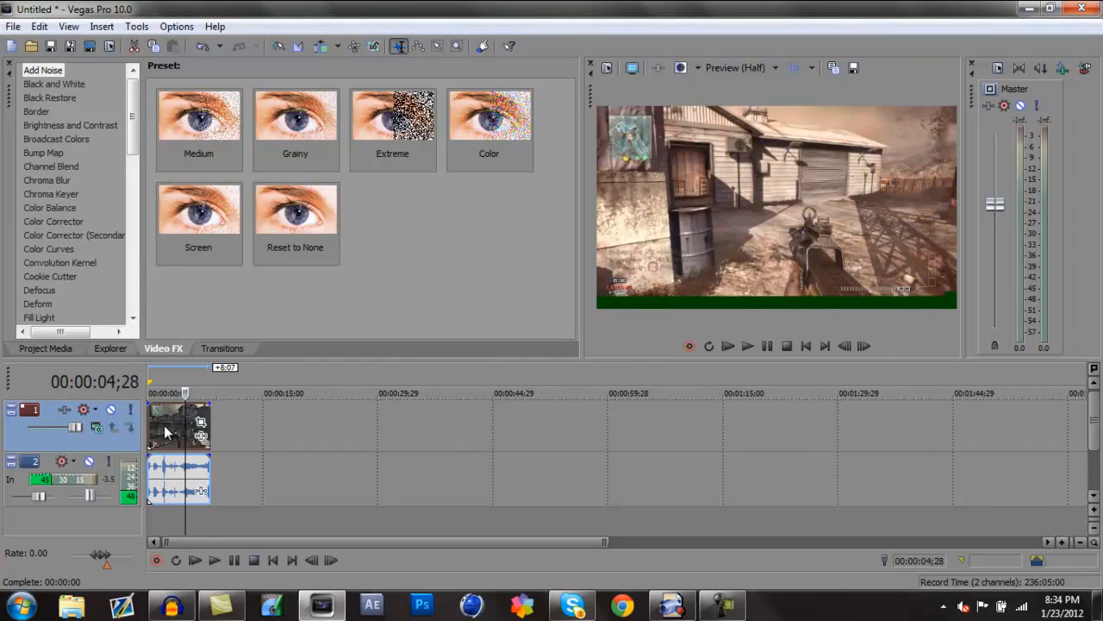
click(163, 423)
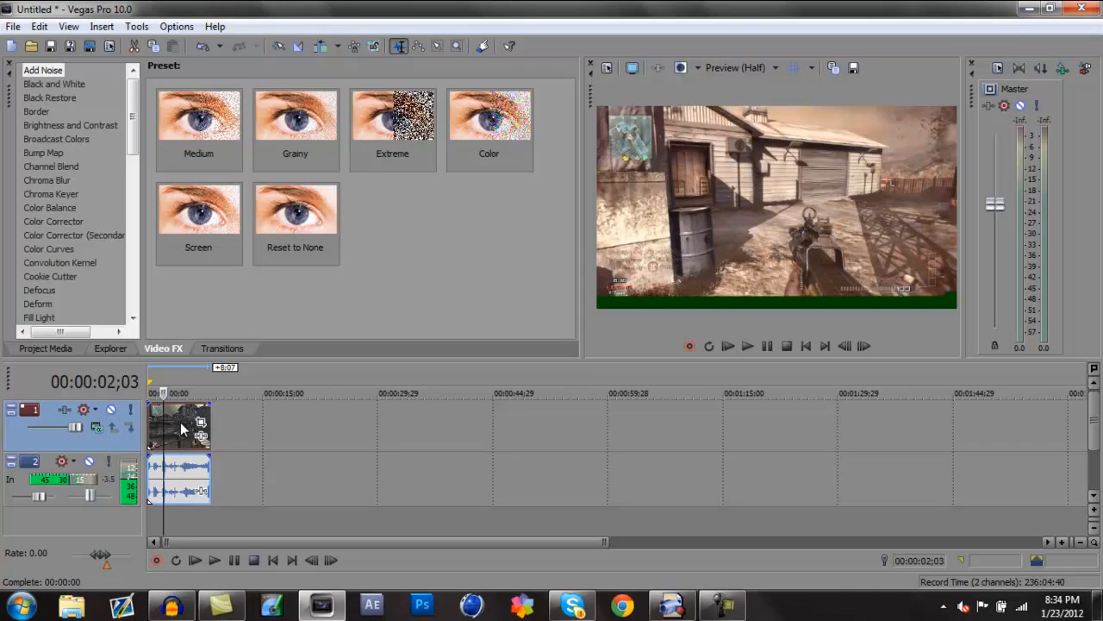
click(181, 421)
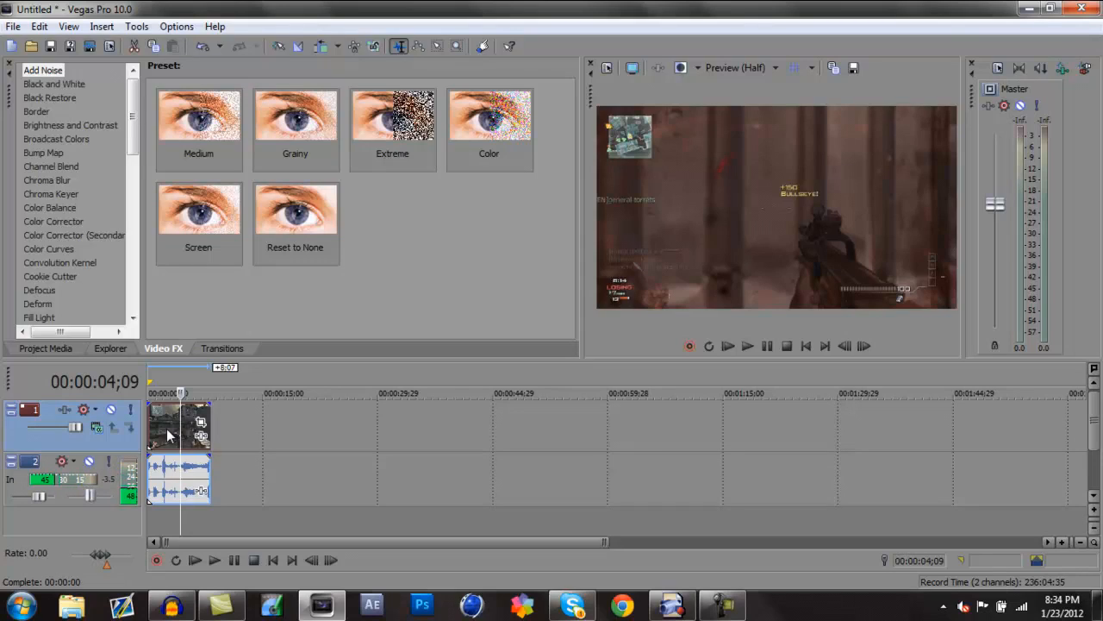
right_click(168, 435)
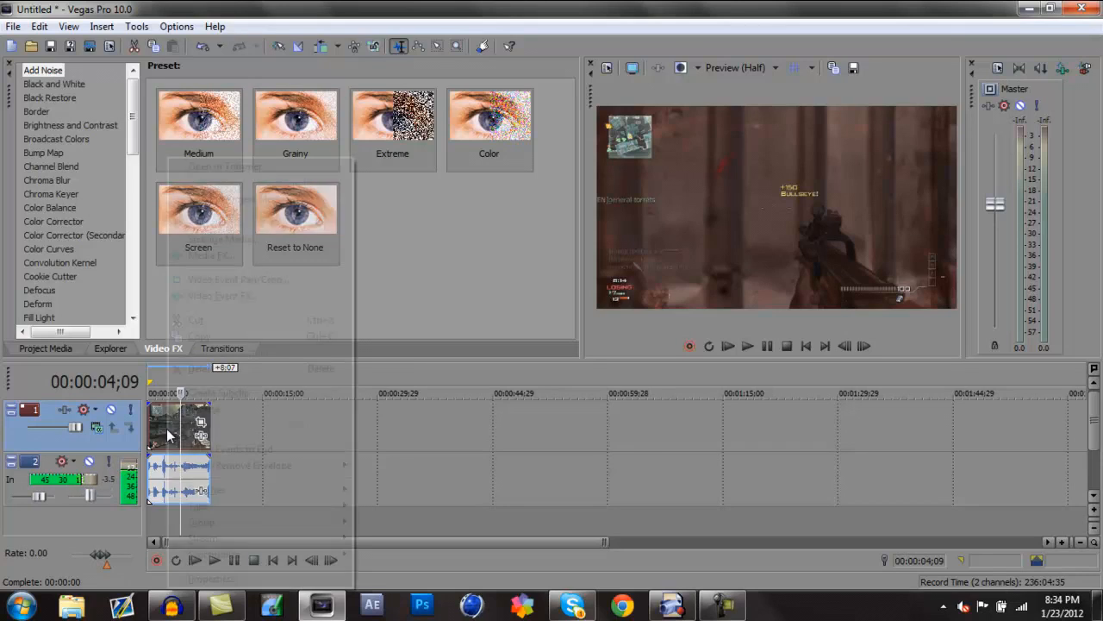
click(241, 578)
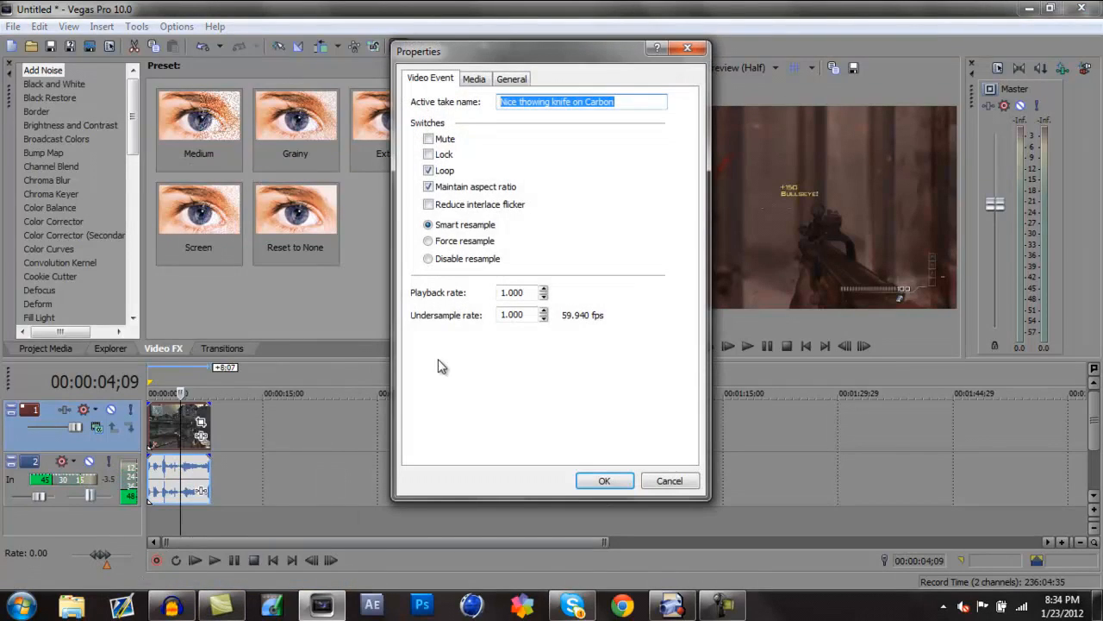
click(687, 49)
Step: Set the gameplay clip's video event to Disable resample in its properties
right_click(169, 438)
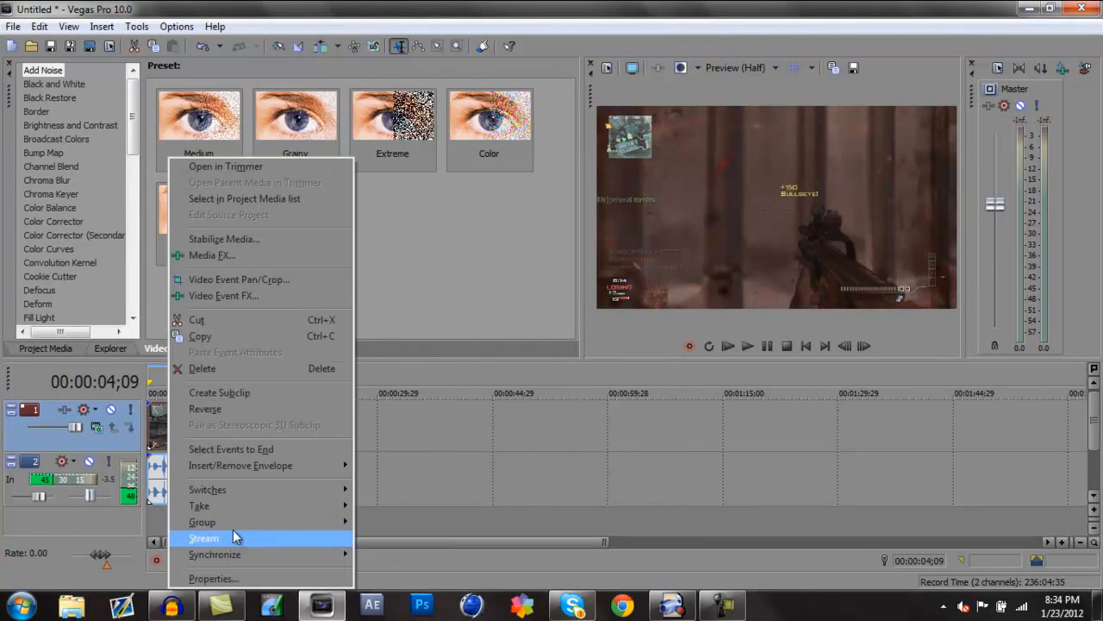
click(238, 581)
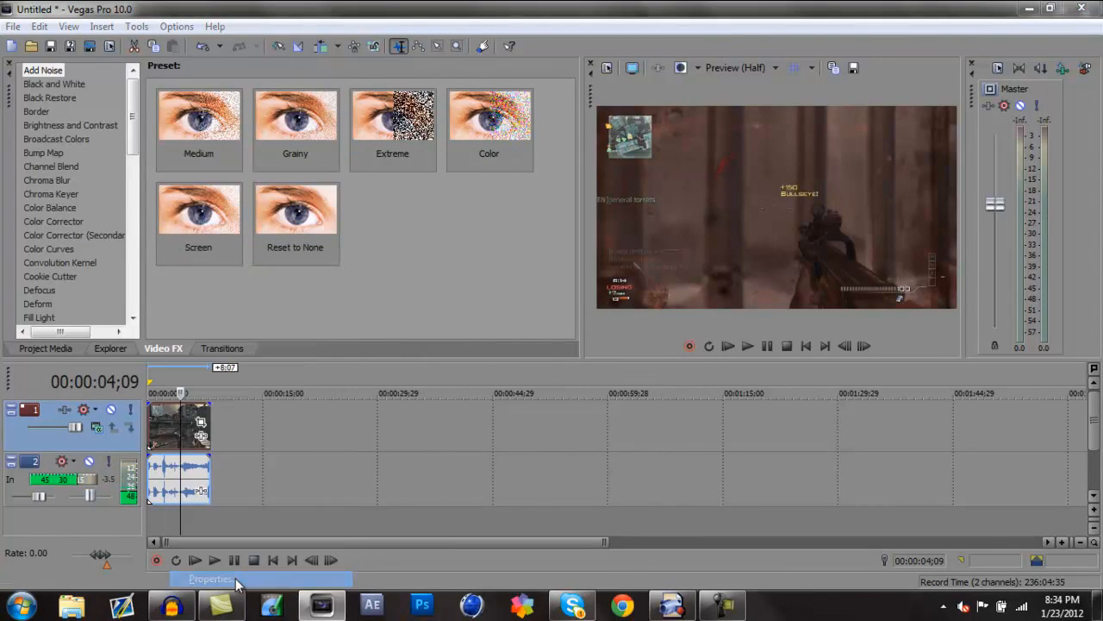
click(466, 260)
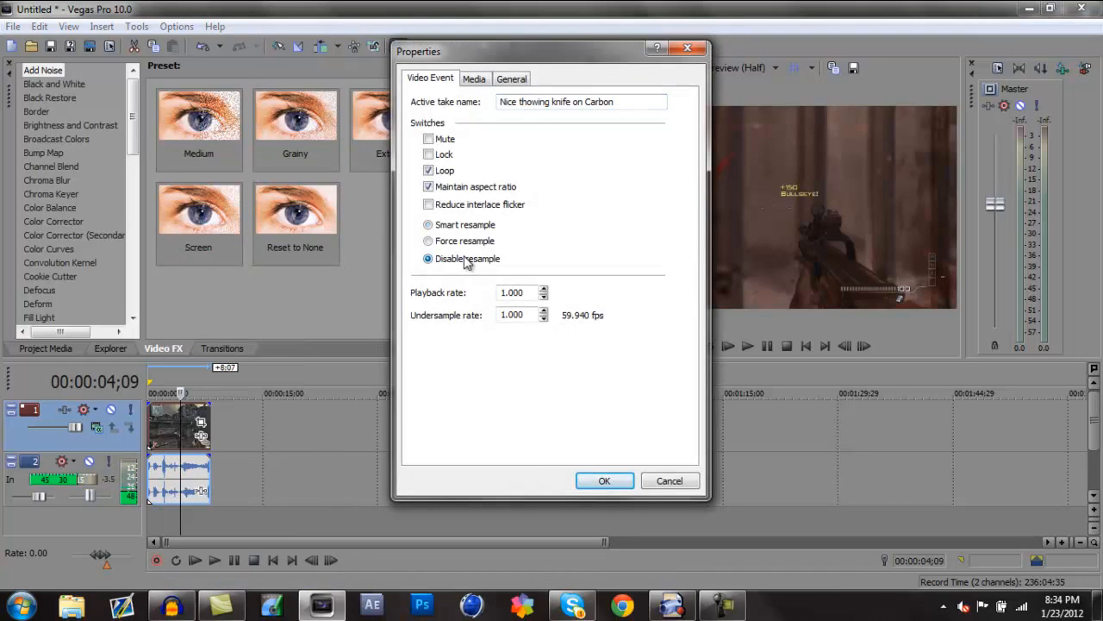
click(605, 483)
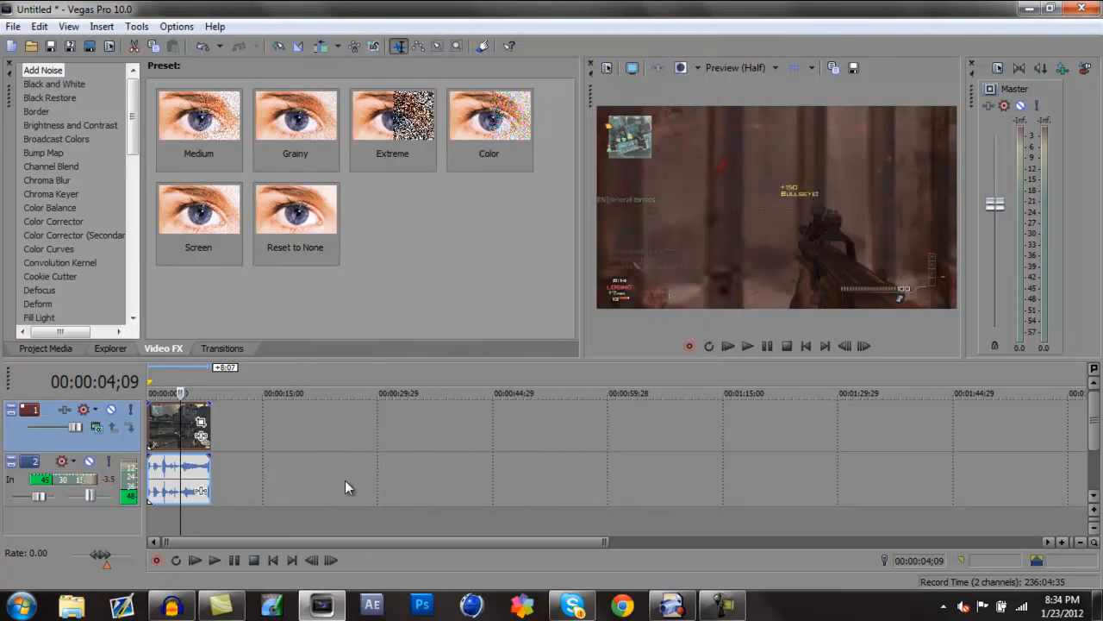
Step: Check the clip's frames at about two and three seconds, and dismiss the Norton performance alert
click(163, 423)
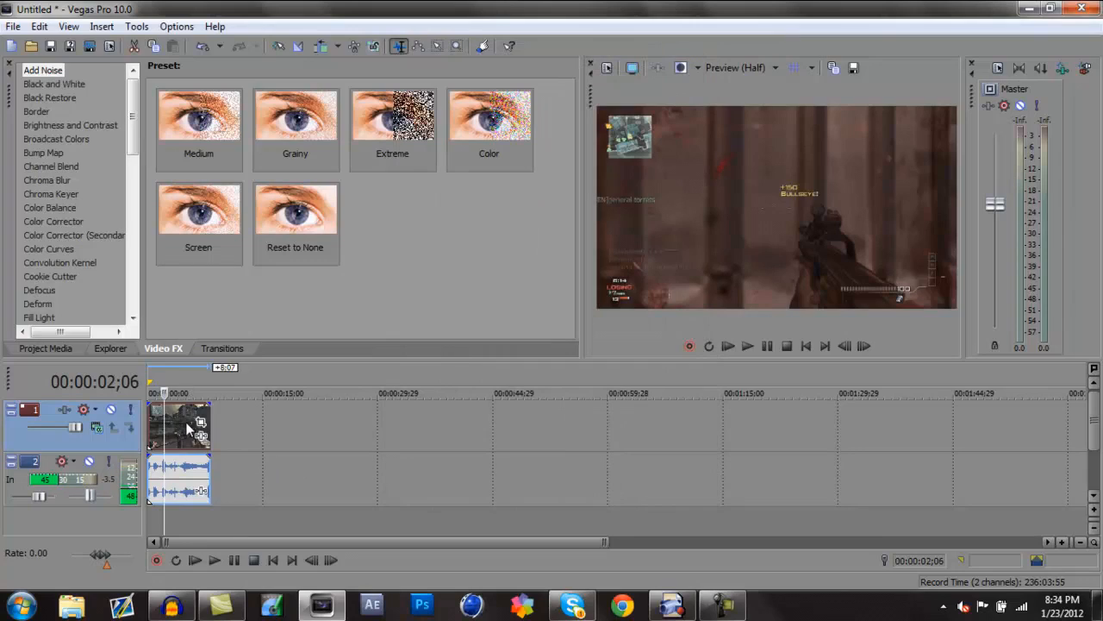
click(175, 427)
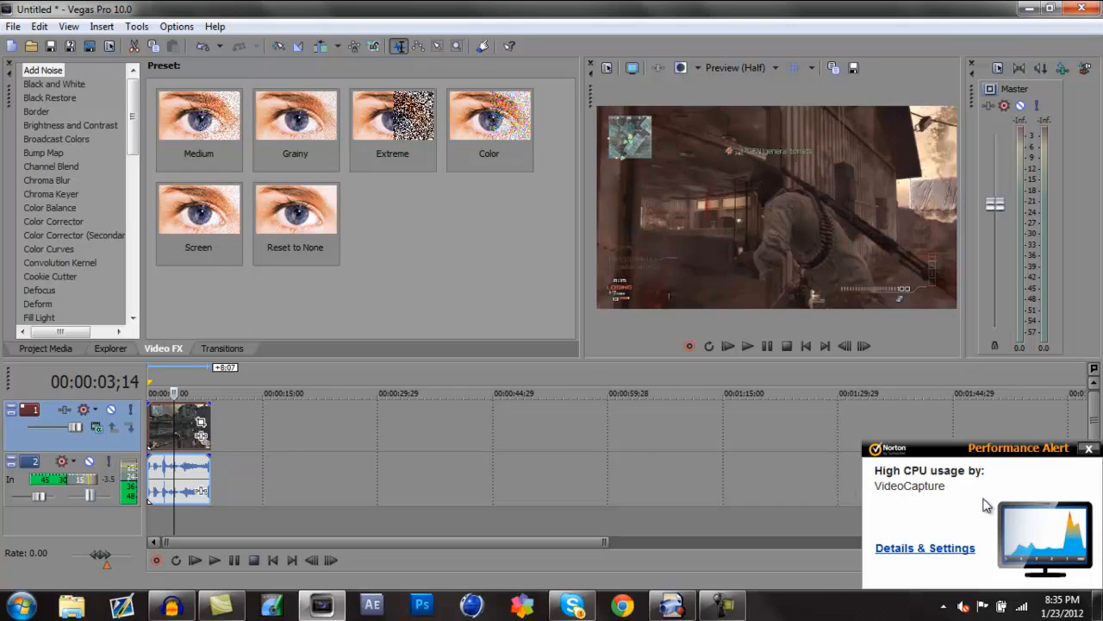
click(1089, 448)
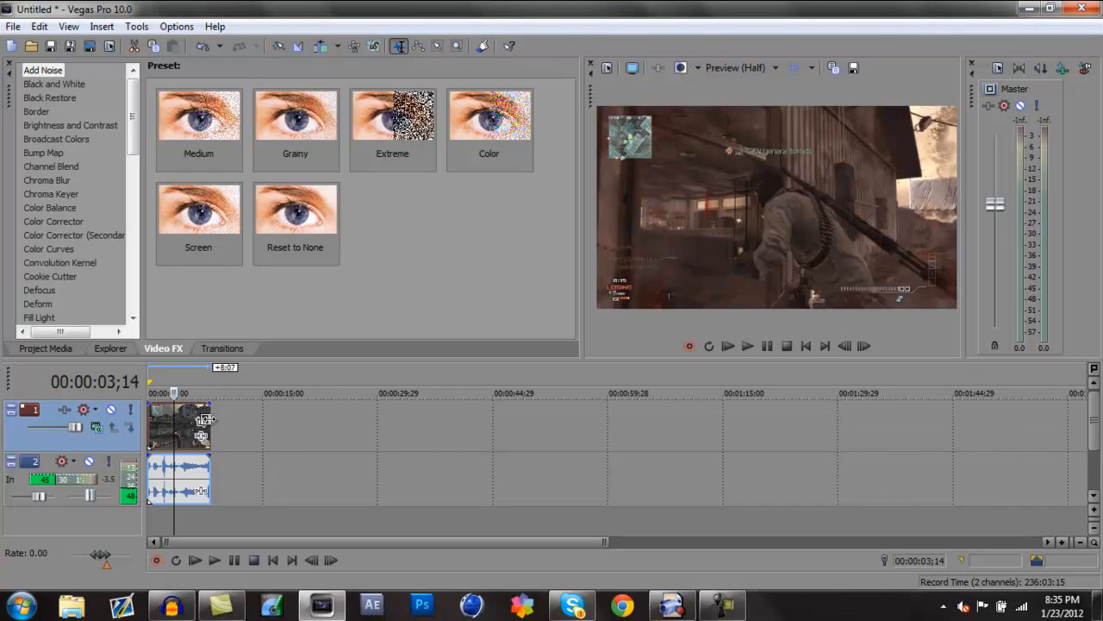
Step: Apply the "No lines Steve!" pan/crop preset to the gameplay clip's video event
click(204, 420)
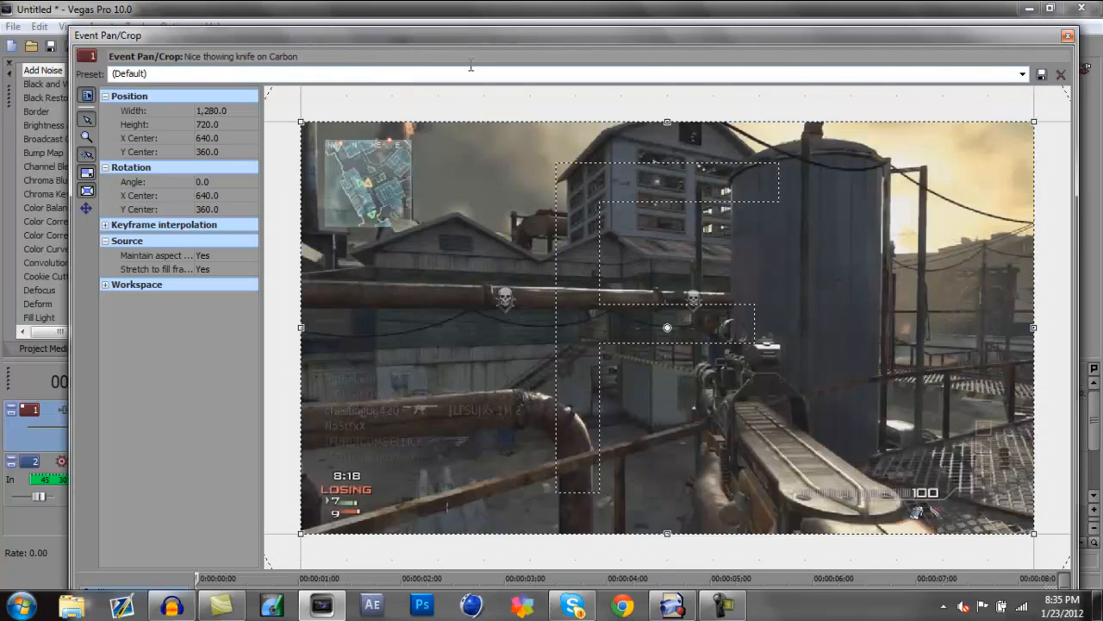
click(1023, 76)
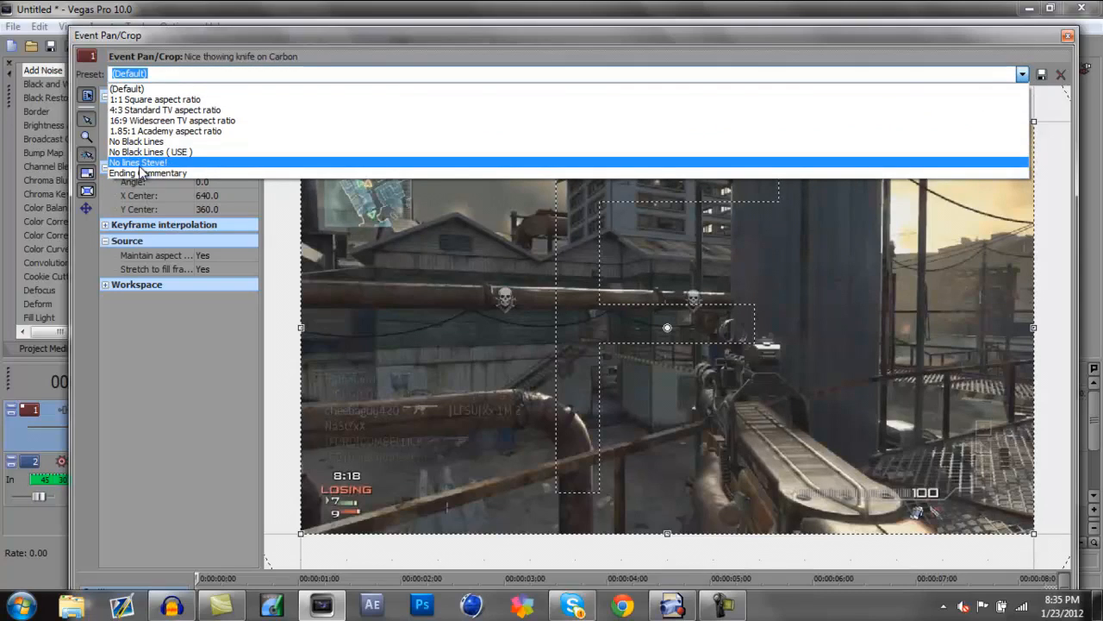
click(195, 162)
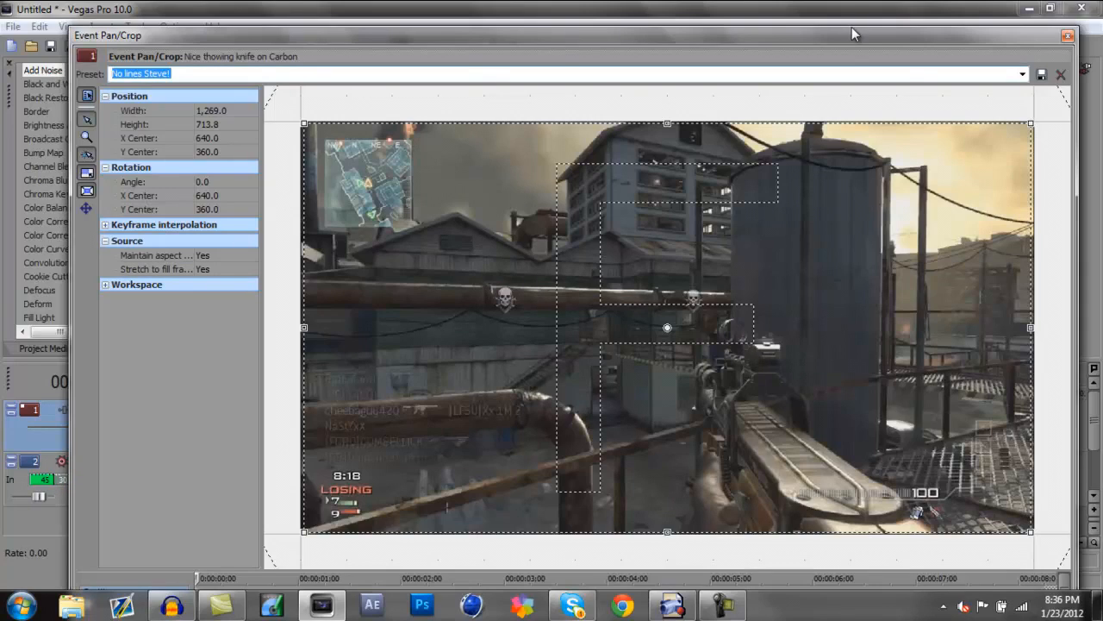
click(1067, 37)
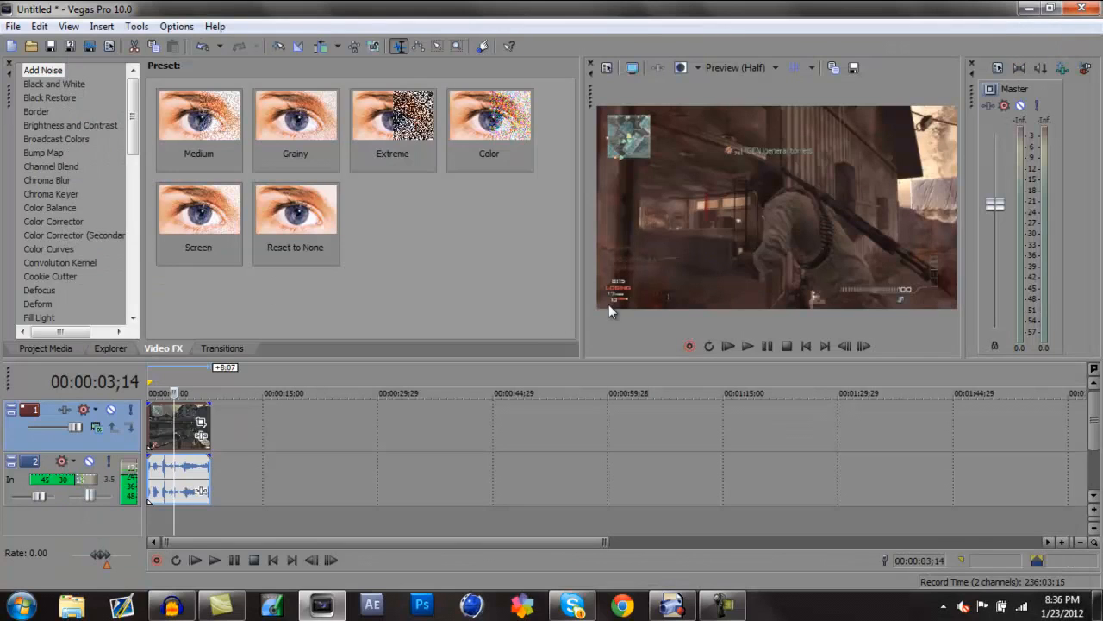
Step: Choose Best full-resolution rendering quality in the project's video properties and enable starting all new projects with these settings
click(608, 68)
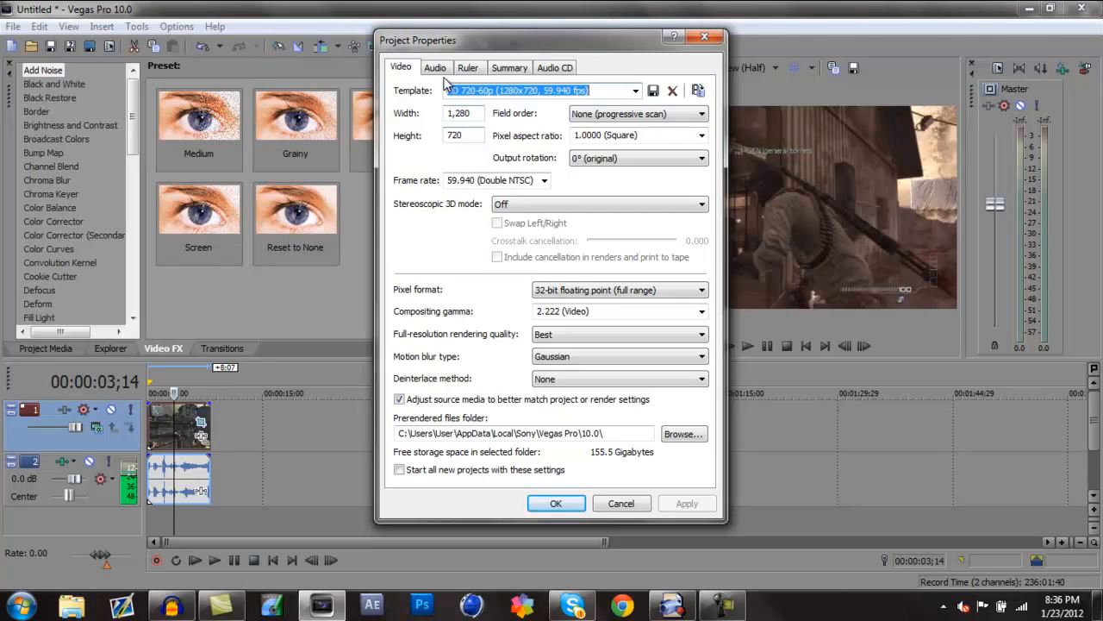
click(704, 36)
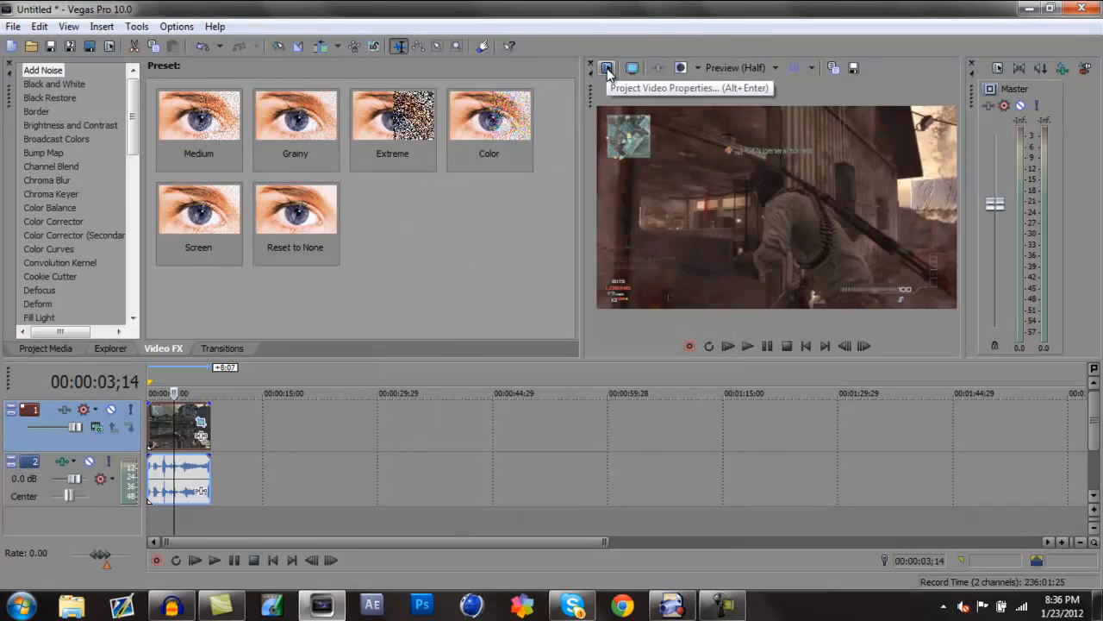
click(608, 69)
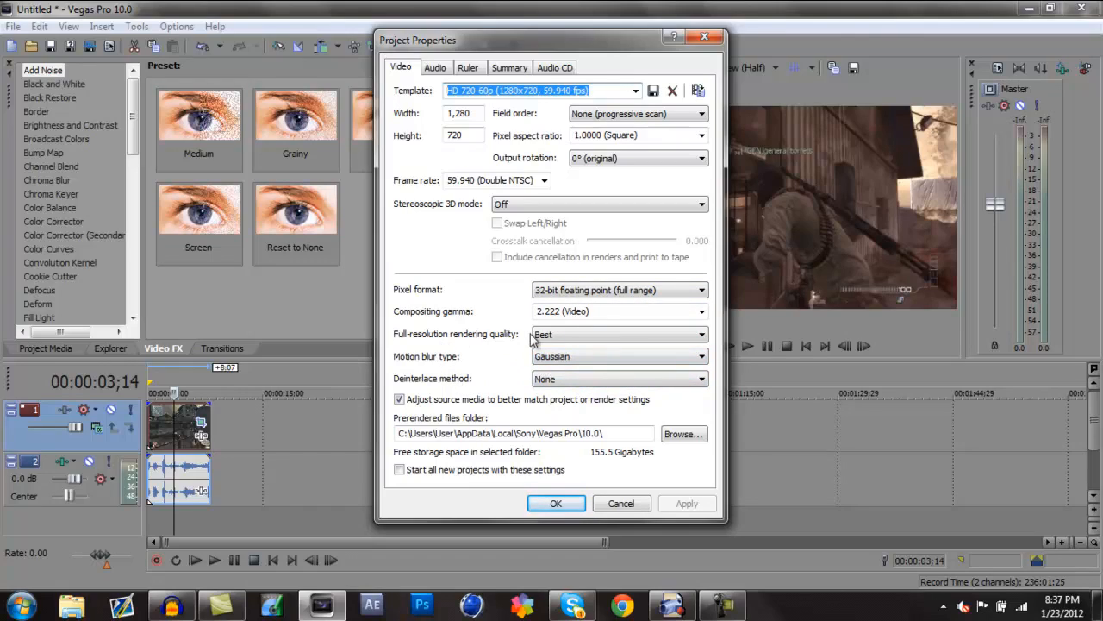
click(557, 338)
click(556, 339)
click(561, 340)
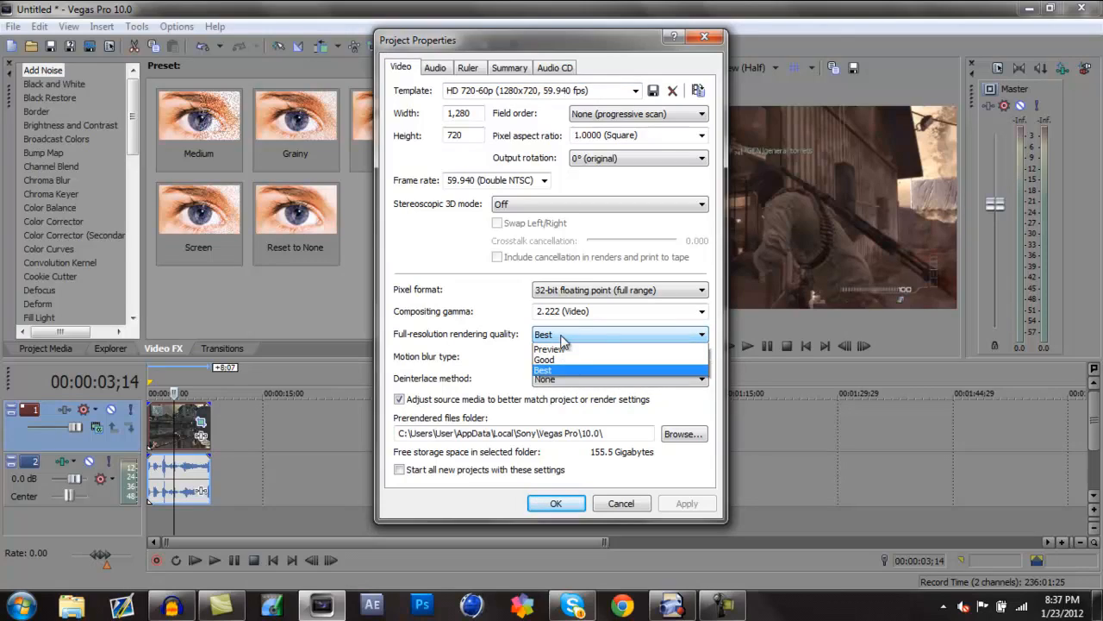
click(518, 370)
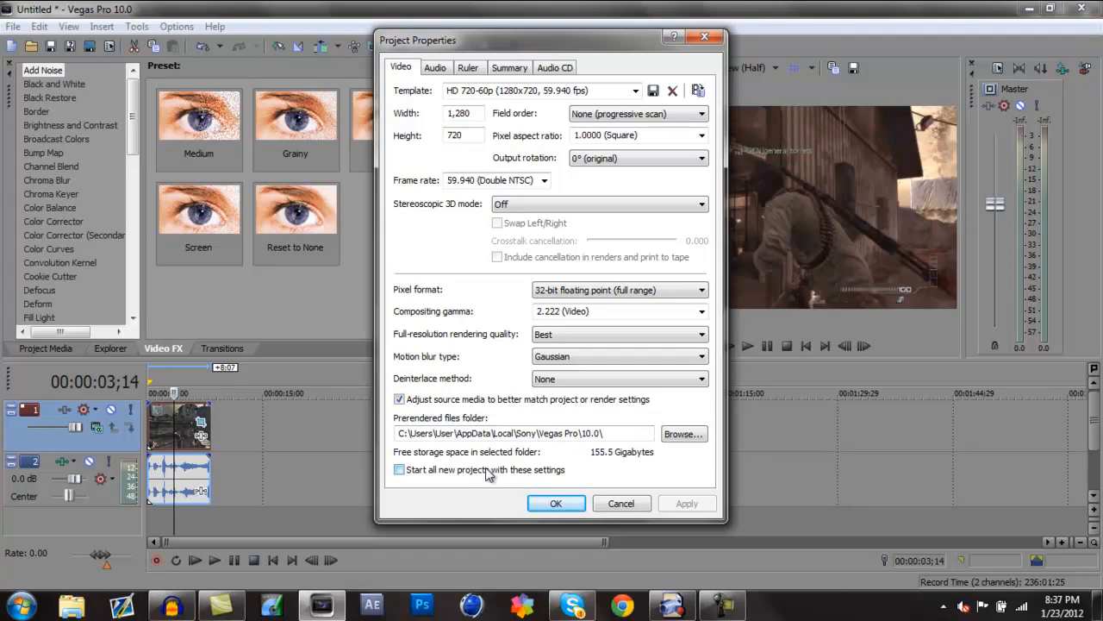
click(399, 471)
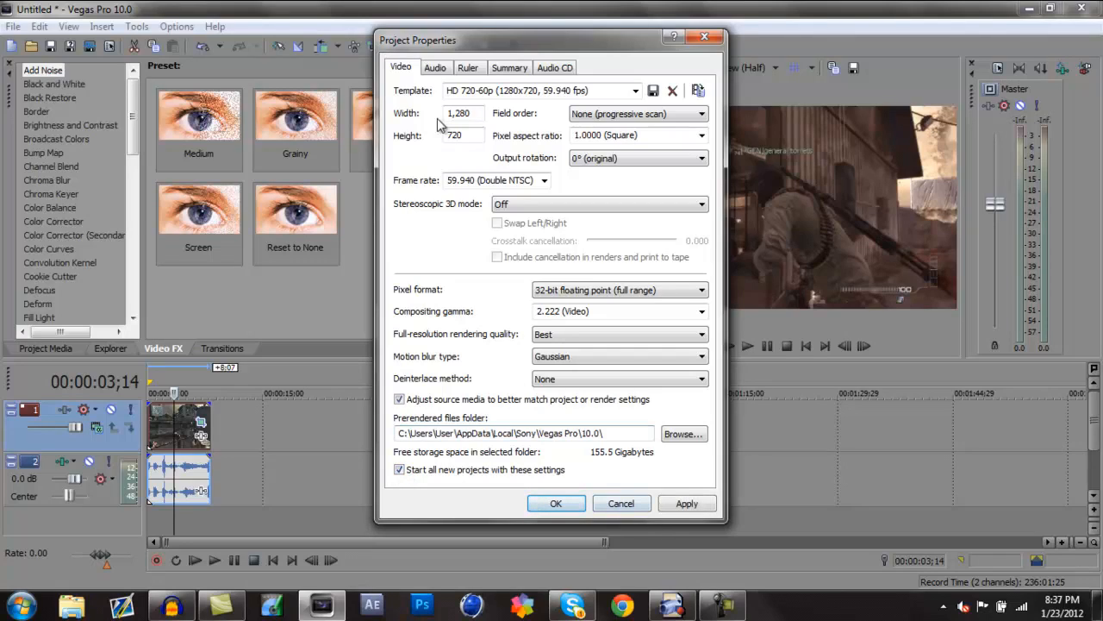
Step: Examine the project's audio properties, including the sample rate, bit depth, resample and stretch quality, and recorded files folder
click(435, 70)
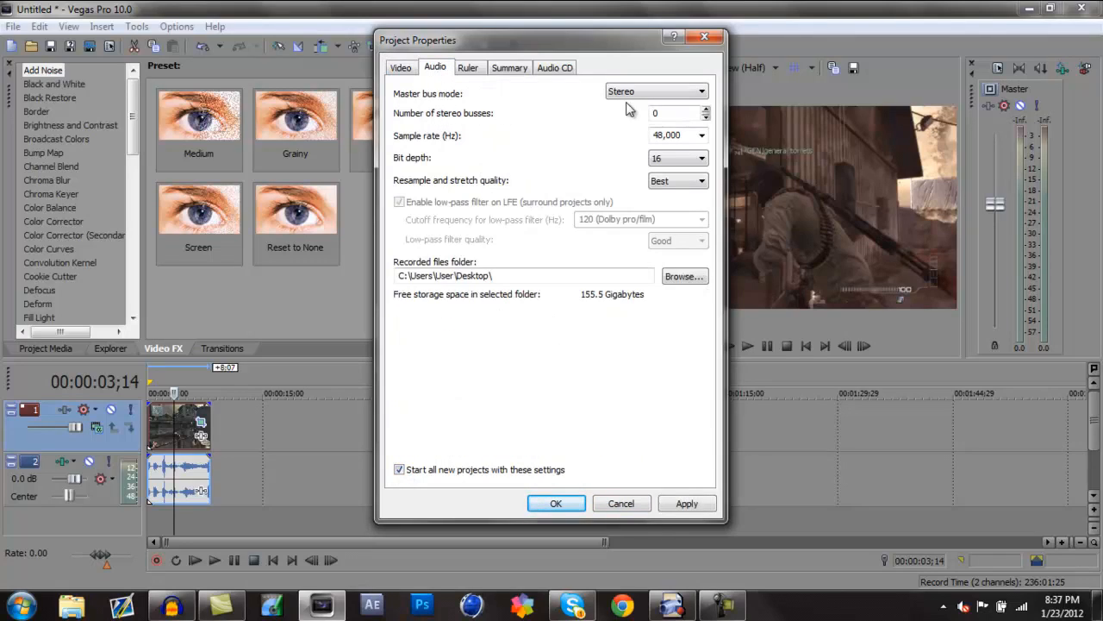
click(702, 136)
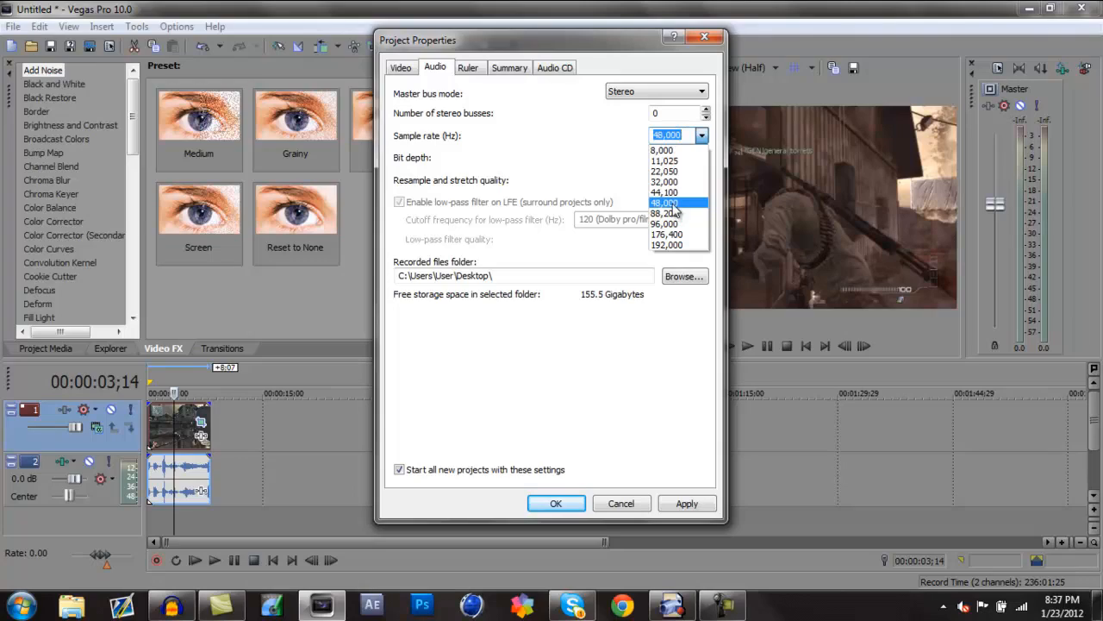
click(672, 205)
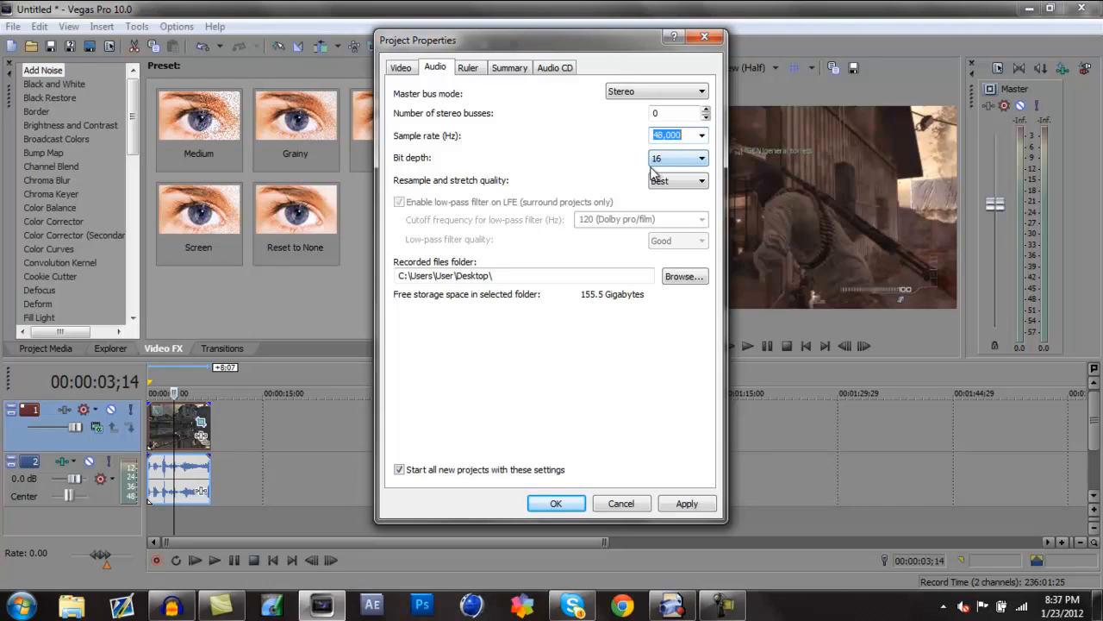
click(677, 162)
click(676, 164)
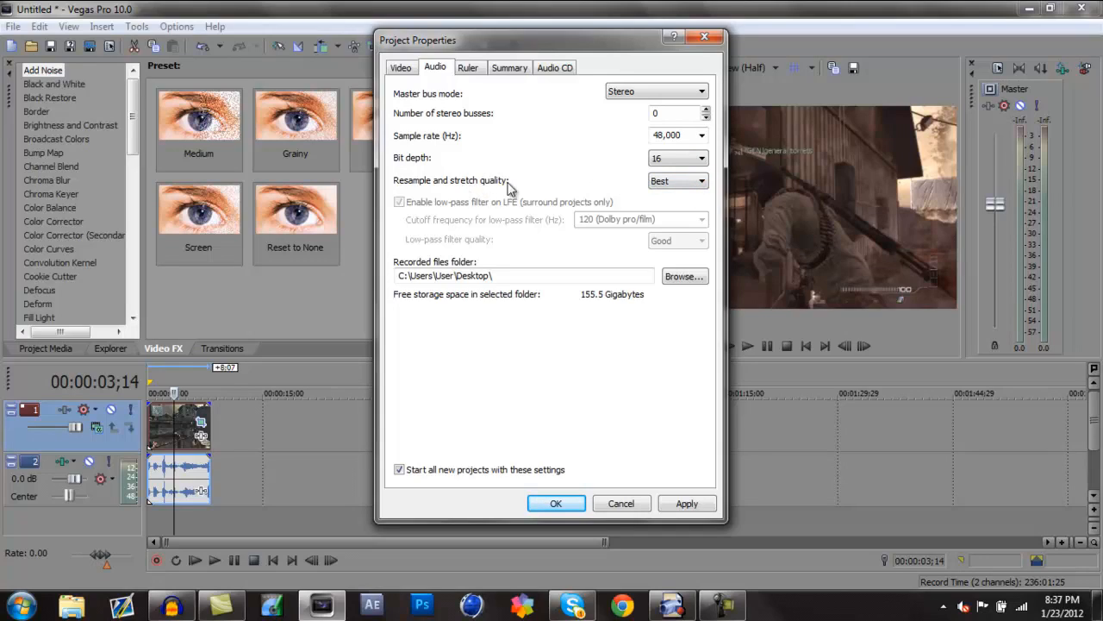
click(659, 182)
click(659, 182)
click(685, 277)
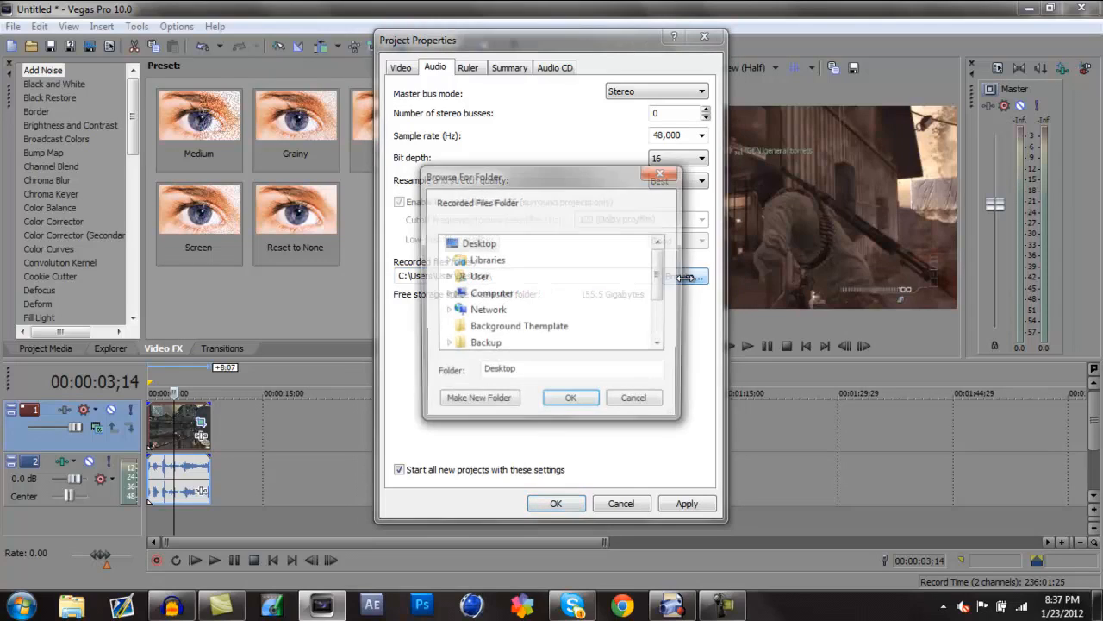
click(662, 171)
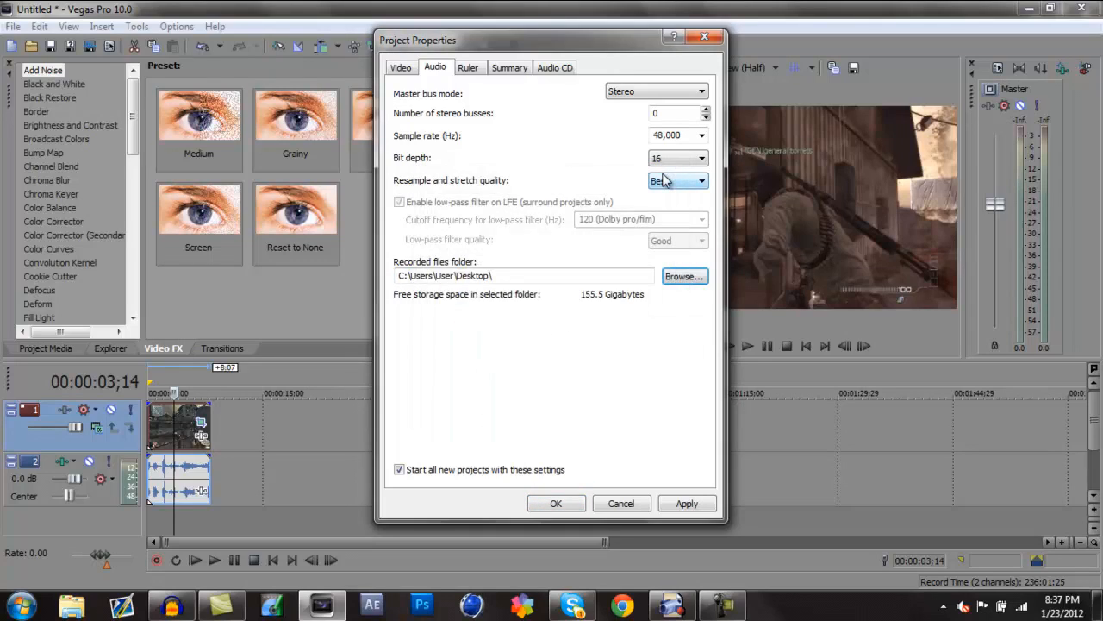
Step: Look through the project's ruler, summary and audio CD properties, and dismiss the project properties without applying them
click(466, 69)
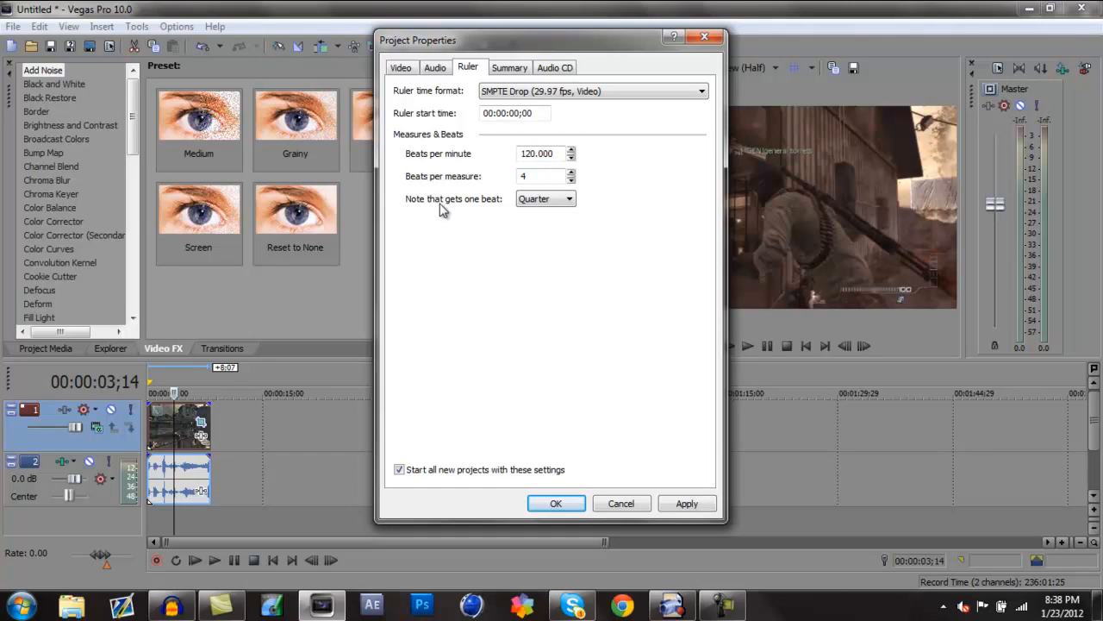
click(515, 72)
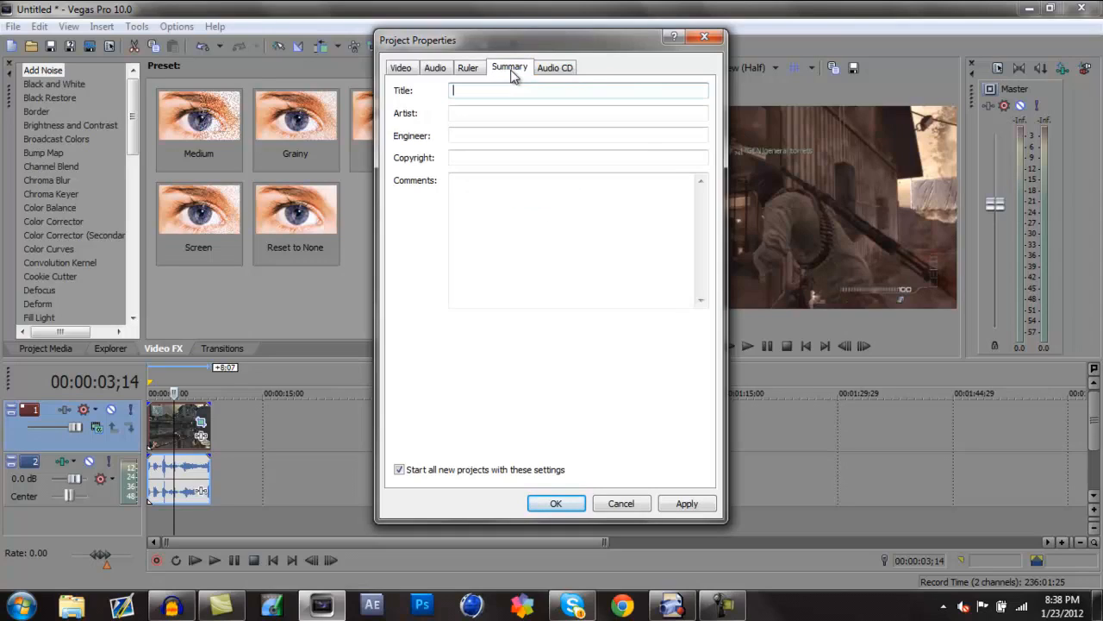
click(556, 69)
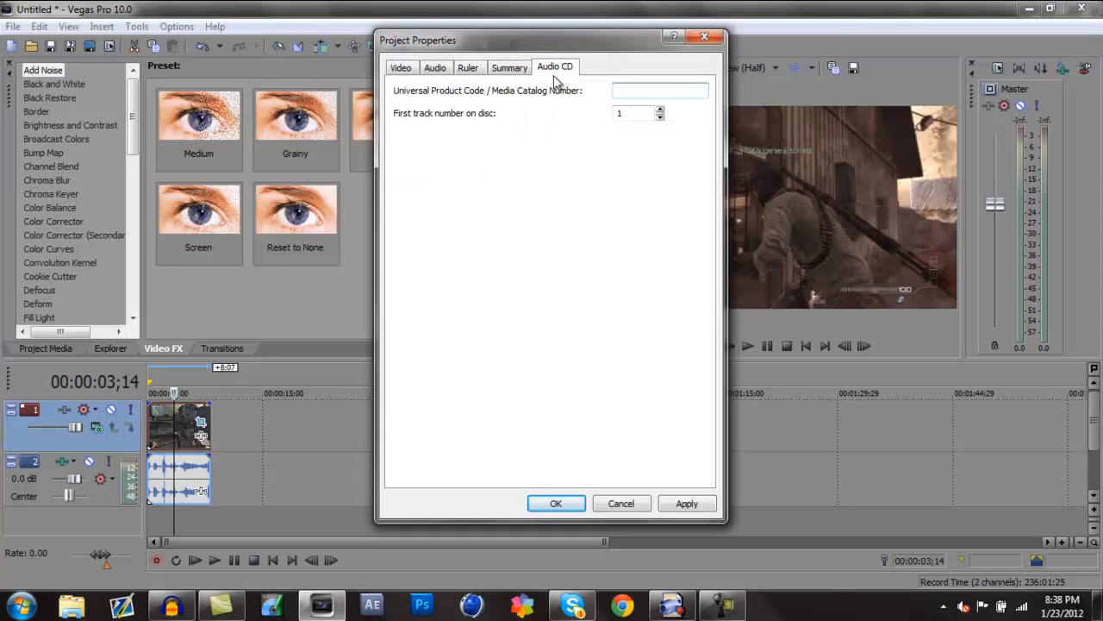
click(705, 37)
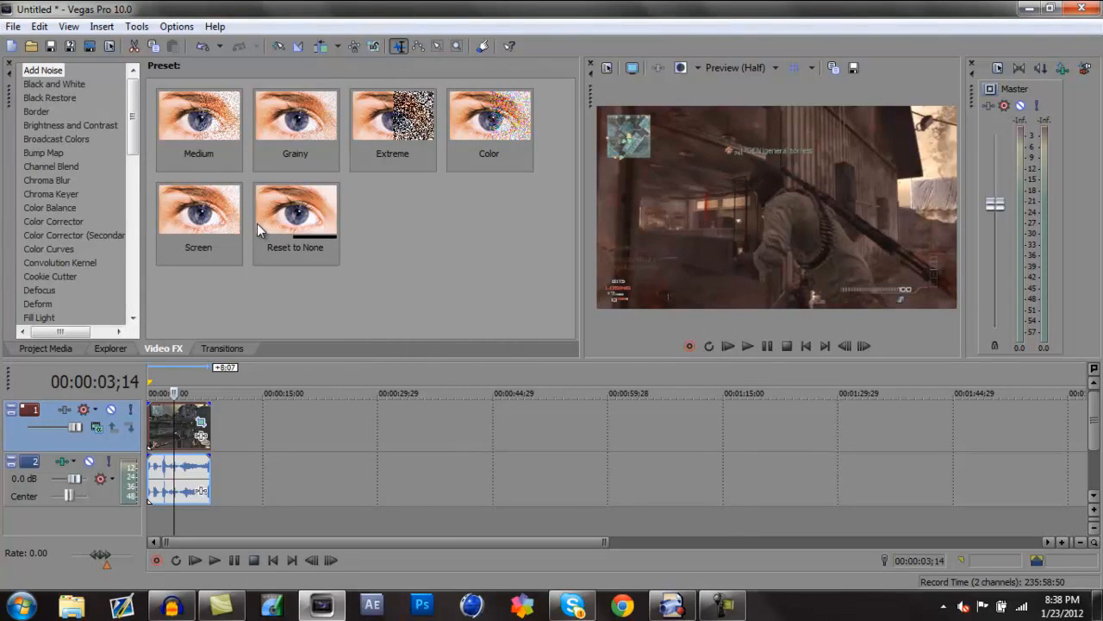
Step: Add the Sharpen effect to the gameplay clip using the custom "Preset" with an amount of 0.111
drag(131, 147, 126, 246)
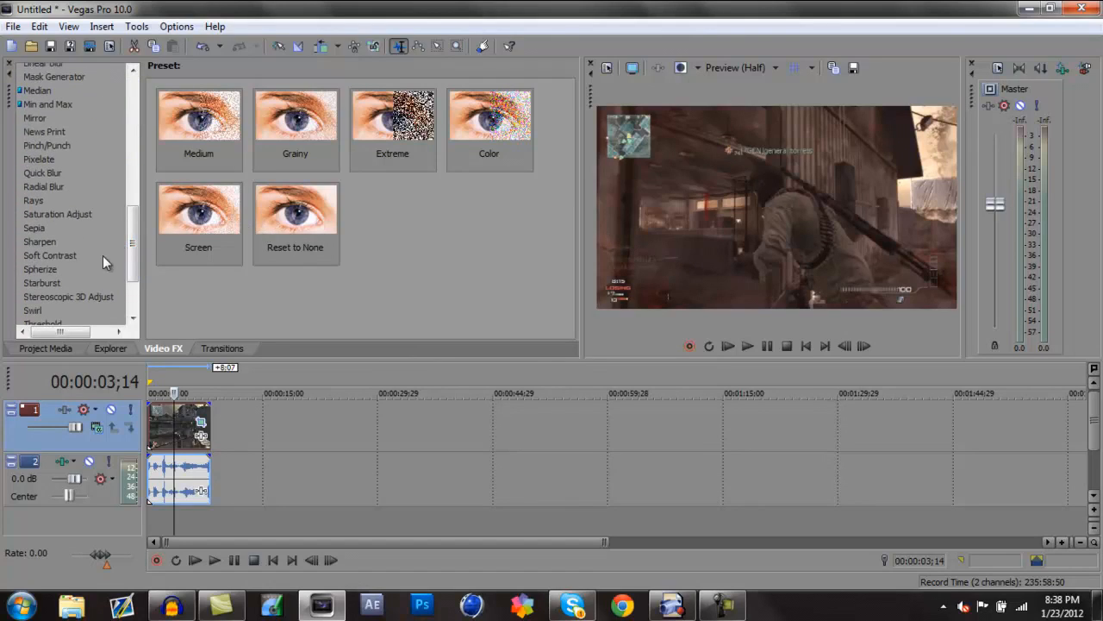
click(39, 242)
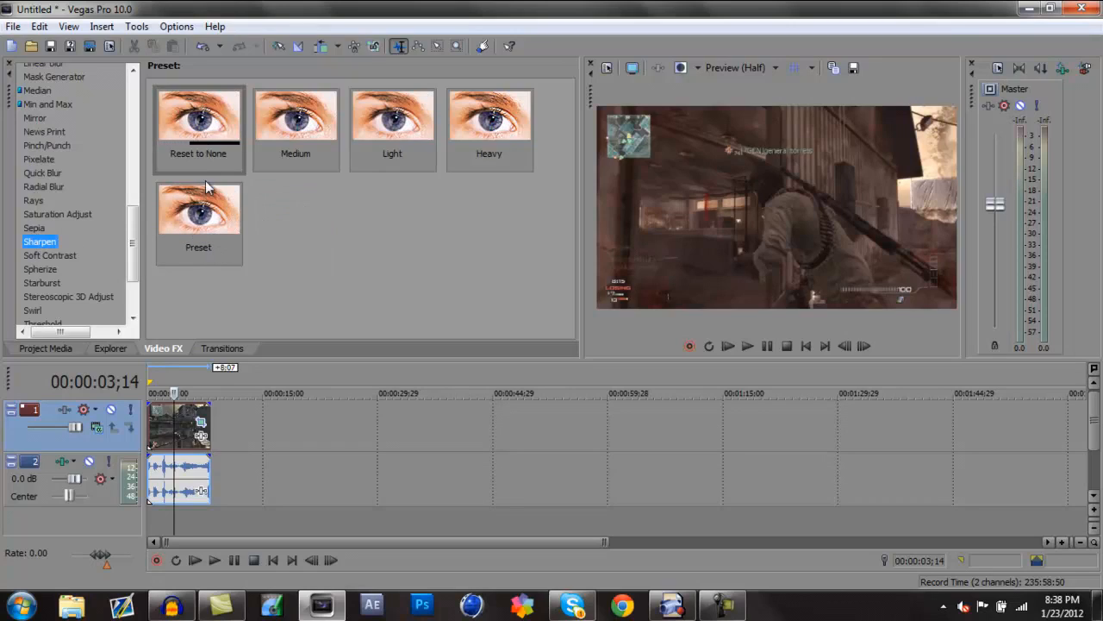
drag(209, 226, 165, 431)
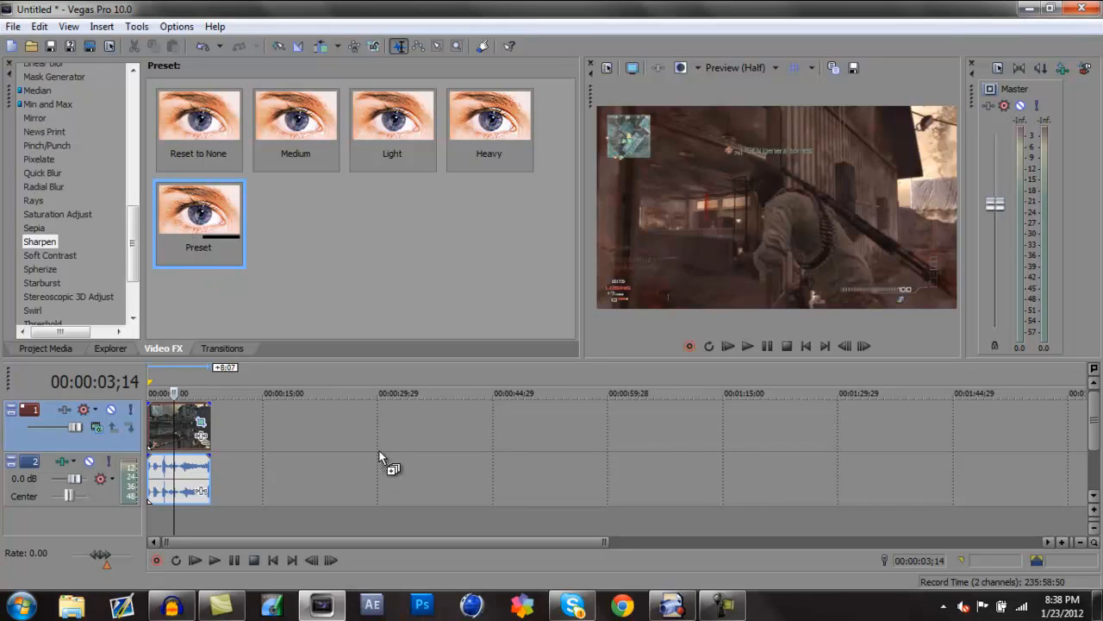
drag(379, 449, 378, 449)
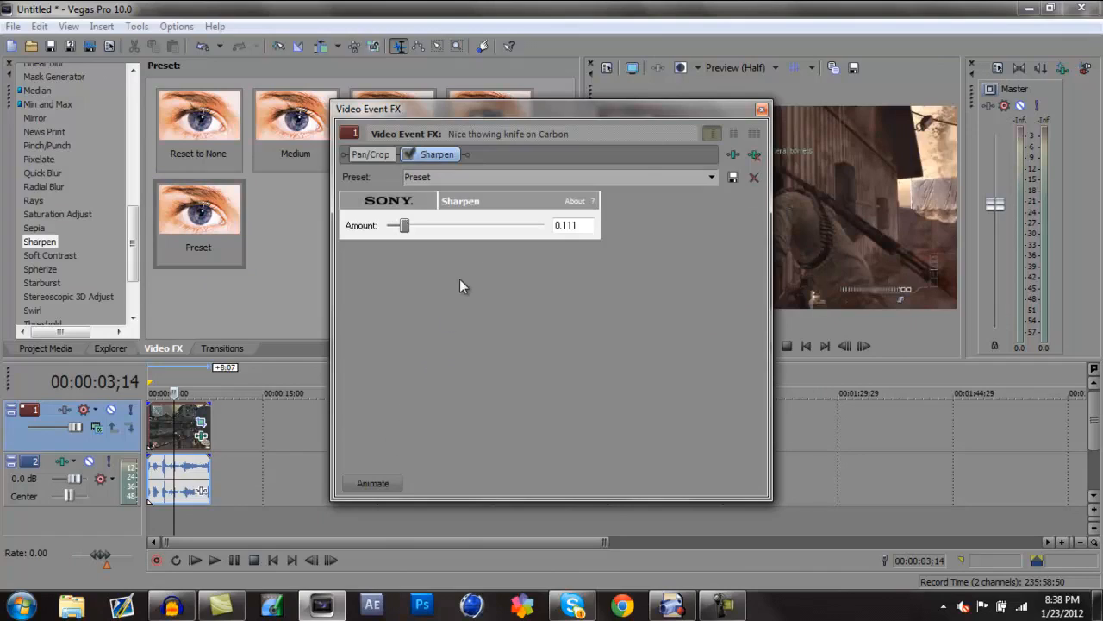
click(583, 225)
click(761, 109)
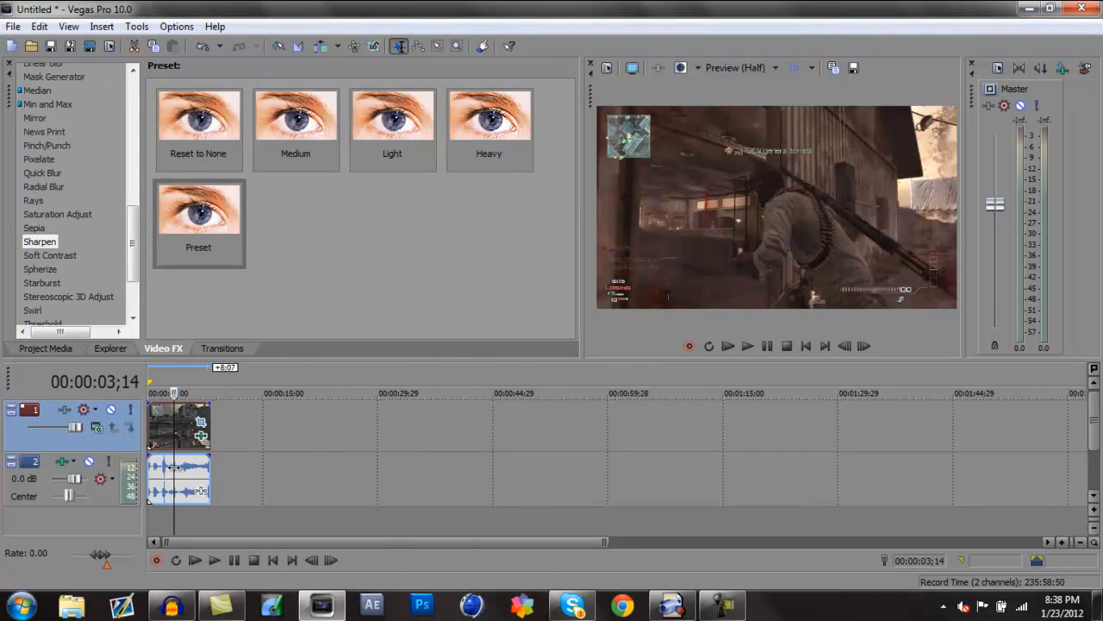
Step: Check the sharpened clip's frames at about one and three seconds on the timeline
click(185, 433)
click(156, 431)
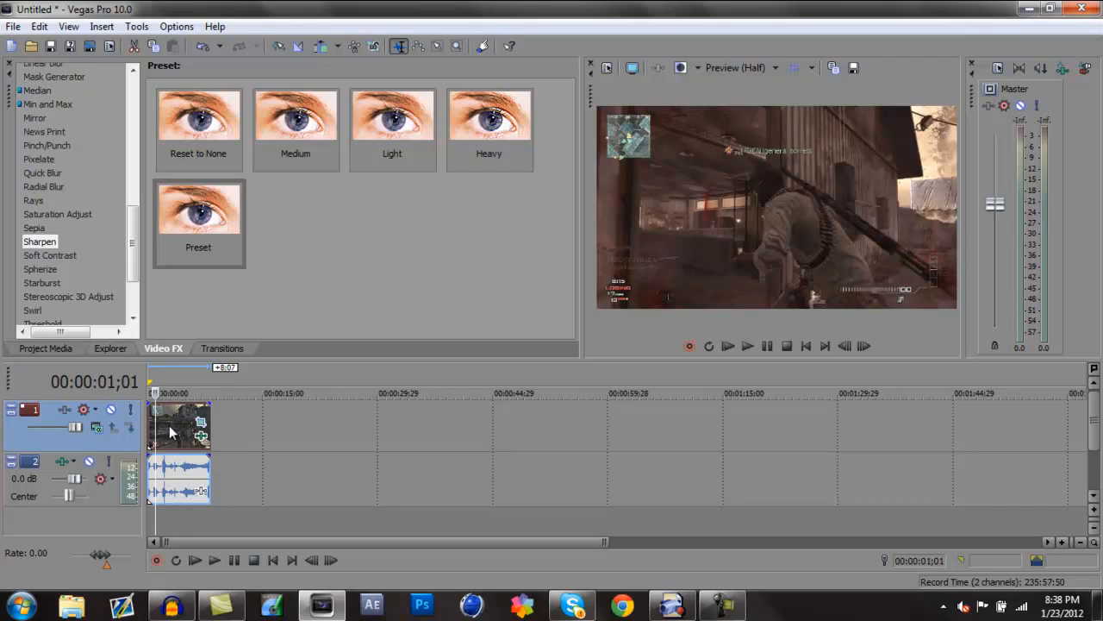
click(169, 425)
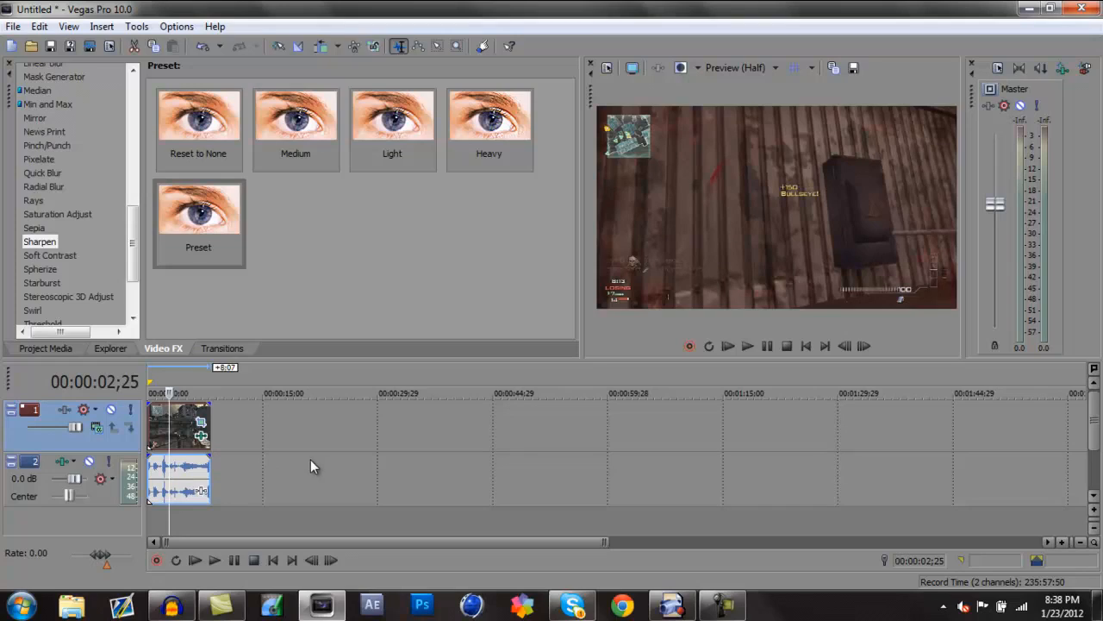
Step: Add Brightness and Contrast to the clip using the custom "Preset" with brightness -0.05, contrast 0.10 and contrast center 0.11
drag(134, 243, 139, 87)
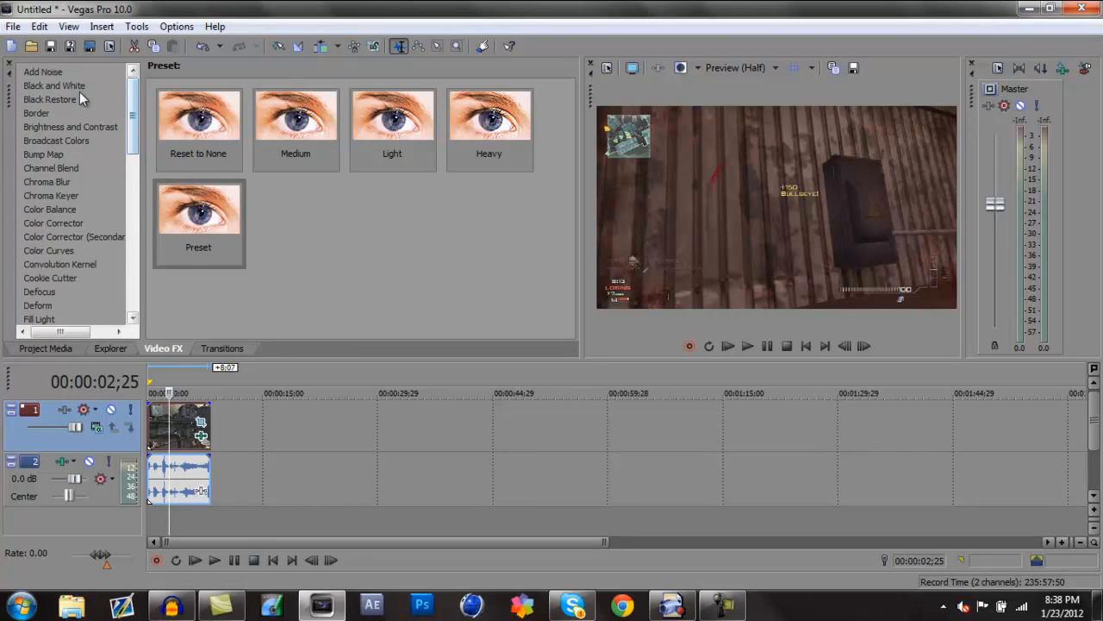
click(73, 126)
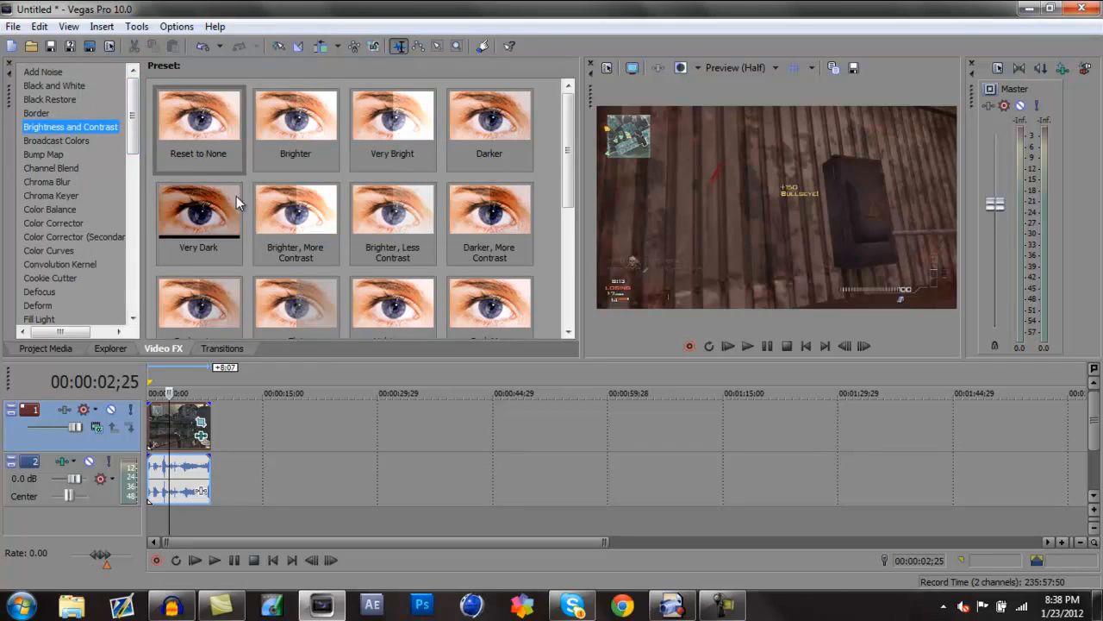
drag(568, 164, 566, 293)
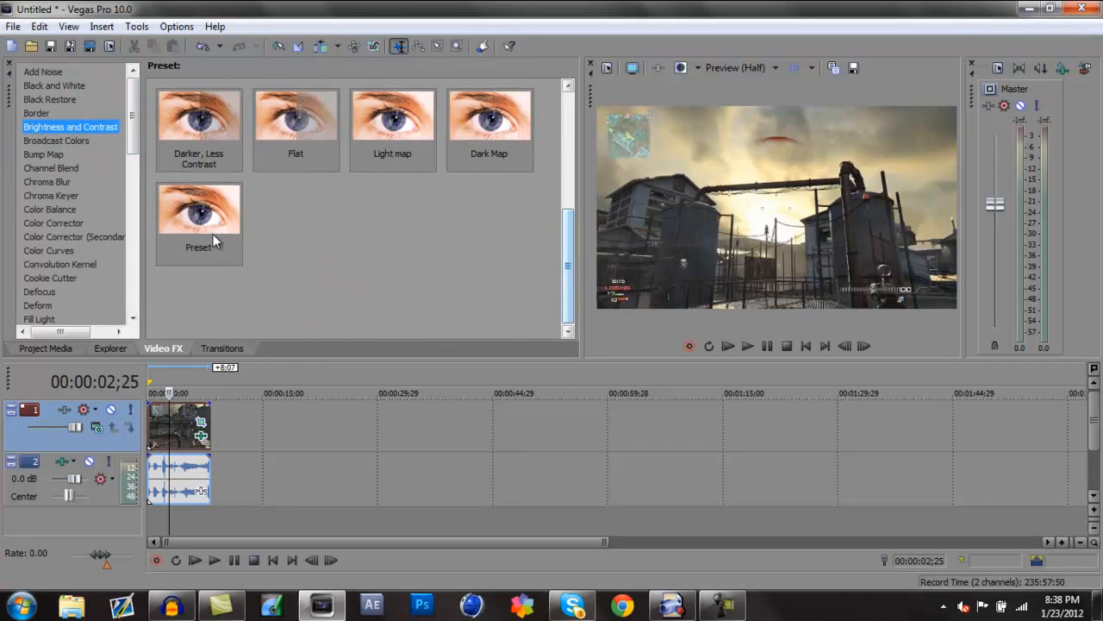
drag(199, 219, 192, 422)
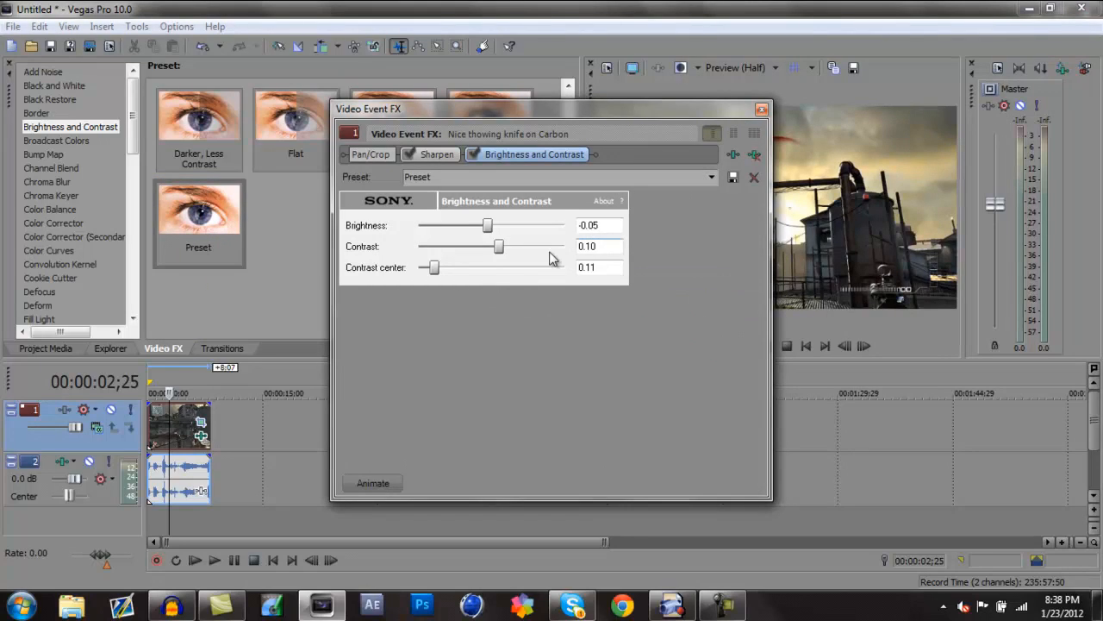
click(762, 110)
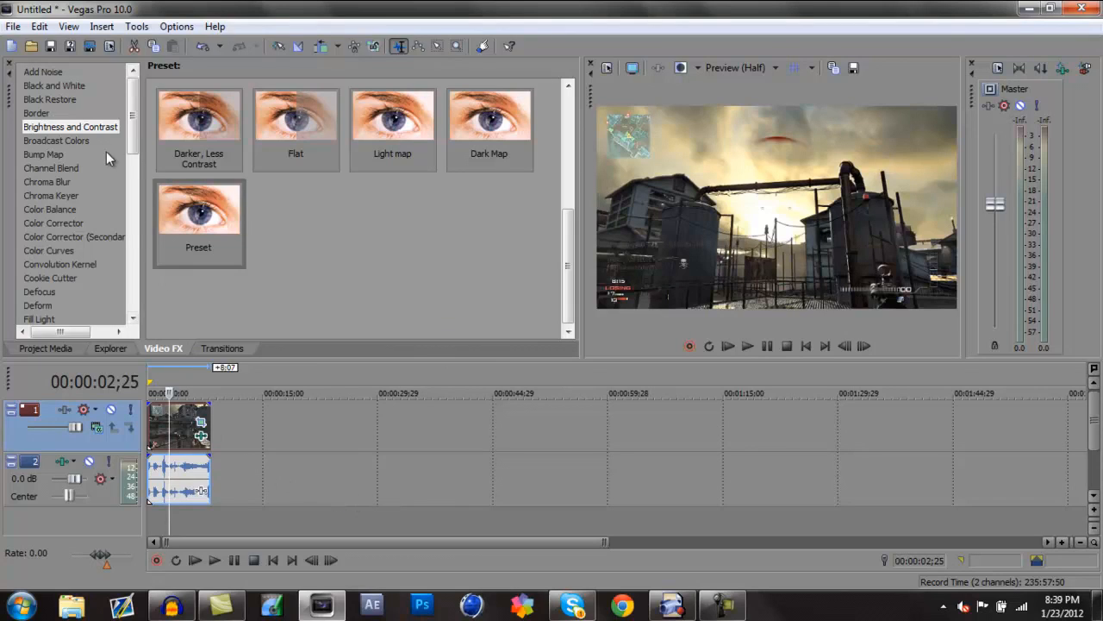
Step: Open the custom settings of the Windows Media Video V11 "Best Render Settings" render template and review its audio attributes
click(13, 25)
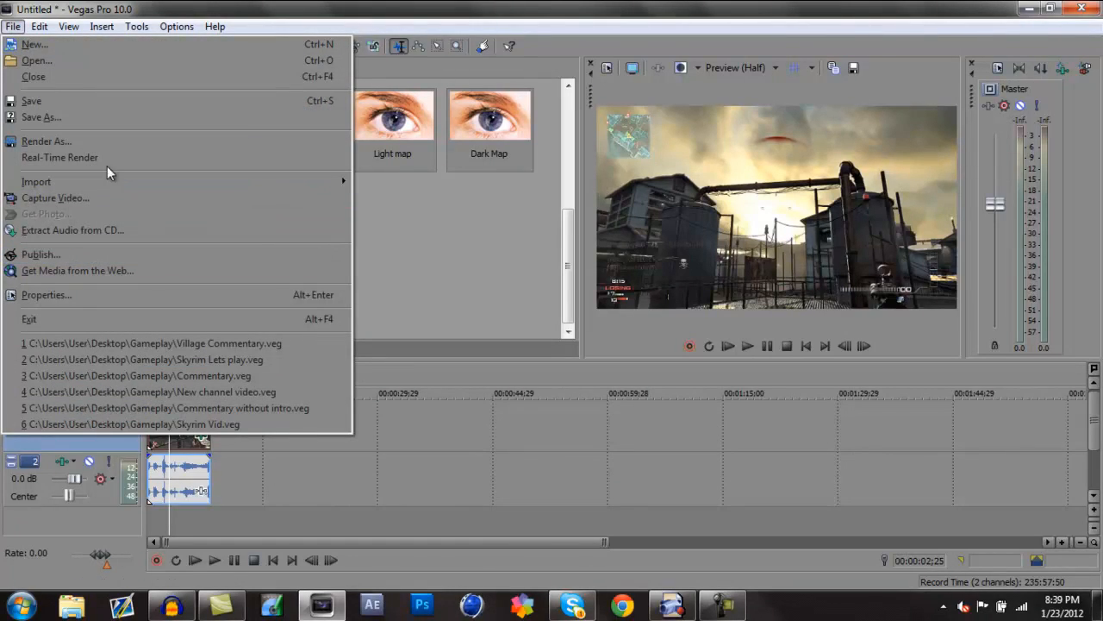
click(112, 141)
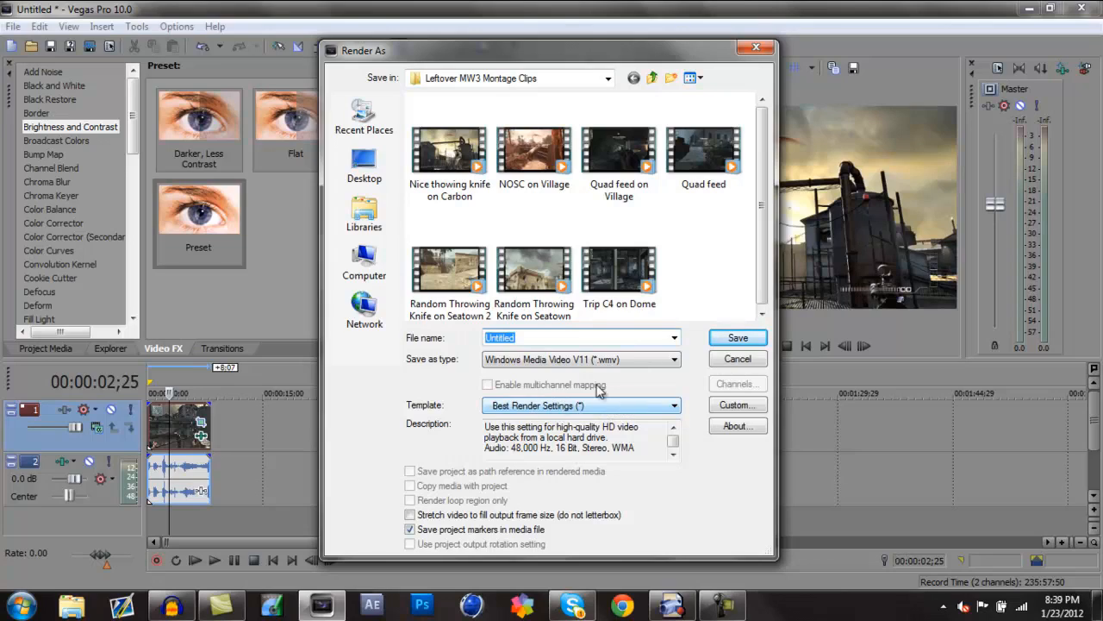
click(725, 407)
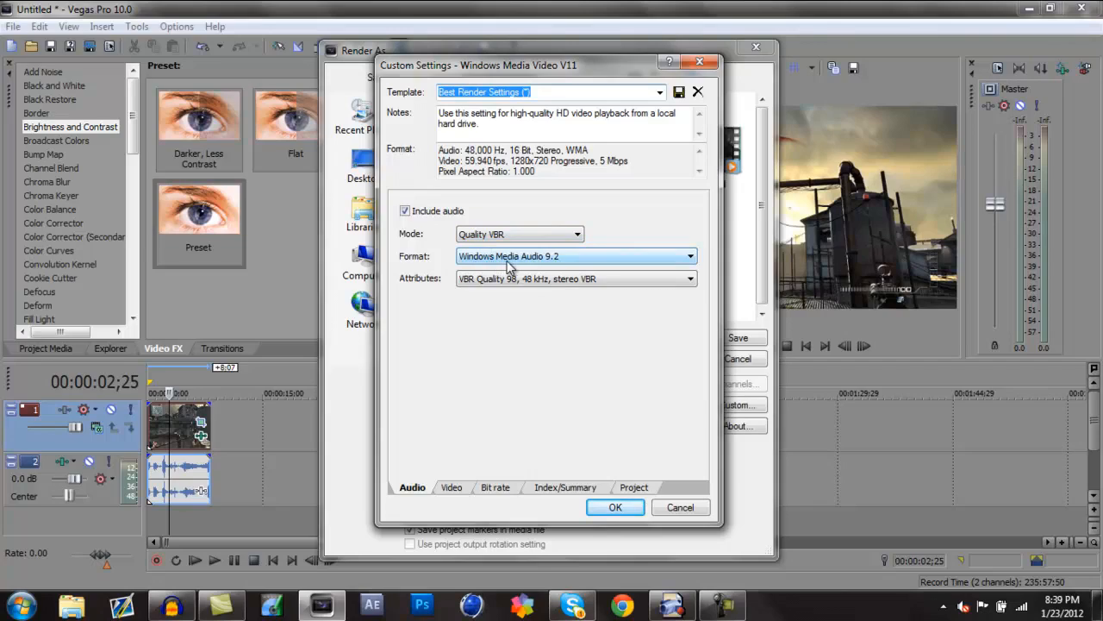
click(571, 287)
click(572, 287)
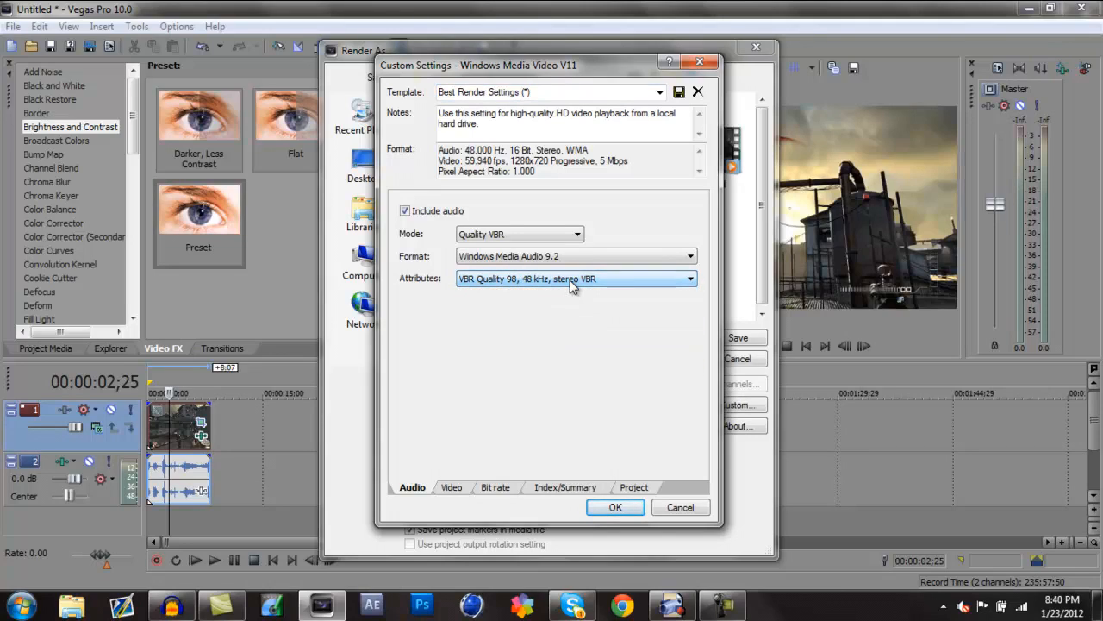
Step: Choose Windows Media Video 9 Advanced Profile as the render's video format and High definition (1280x720) as its image size
click(452, 487)
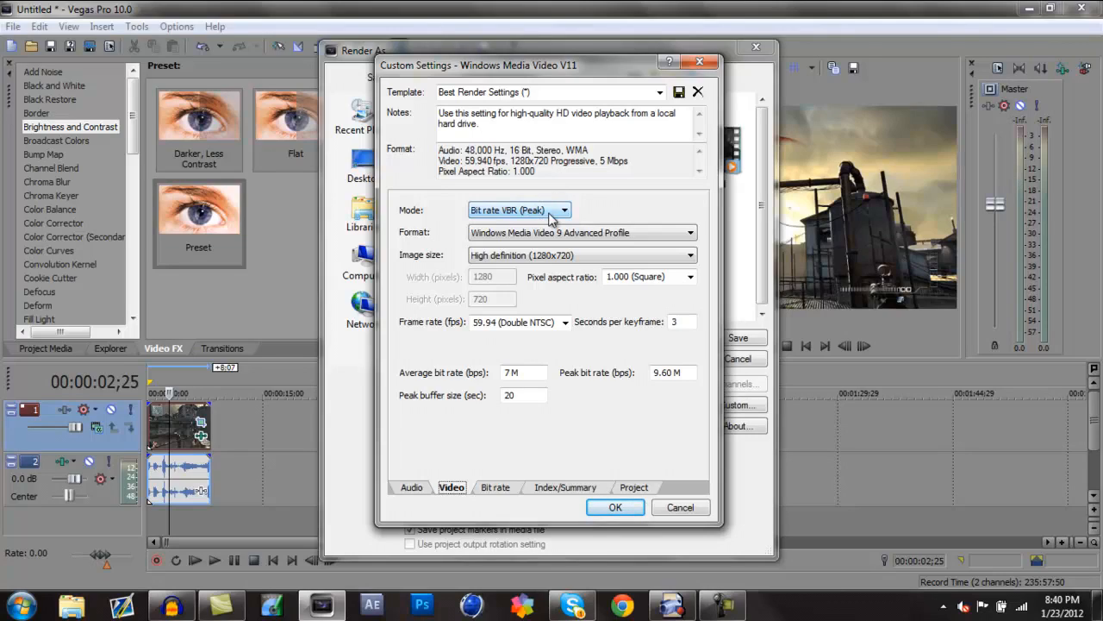
key(Tab)
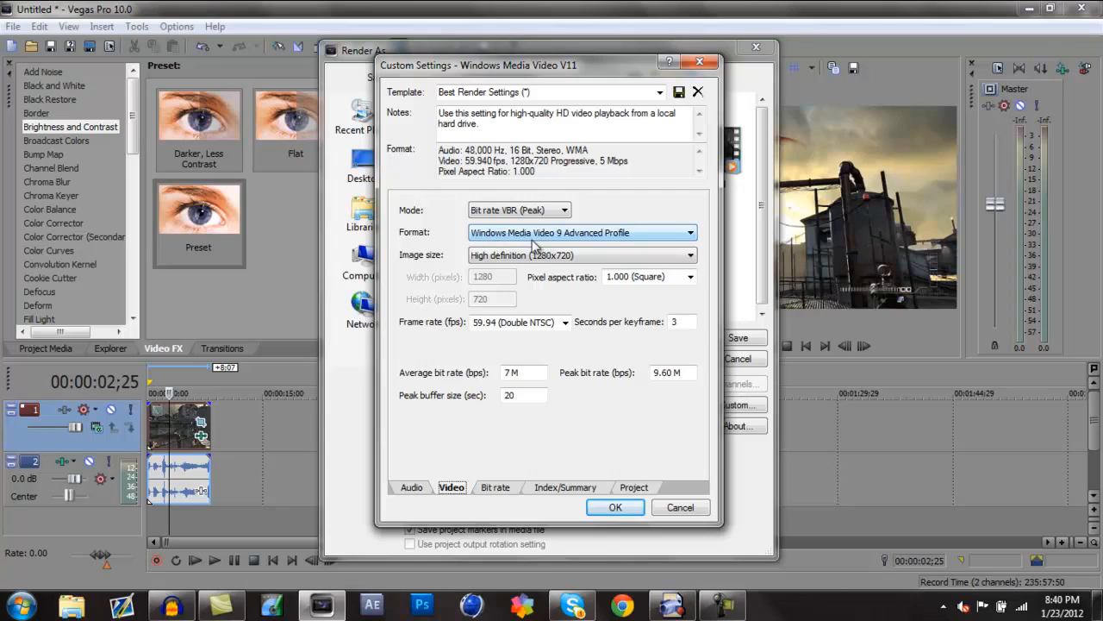
click(652, 233)
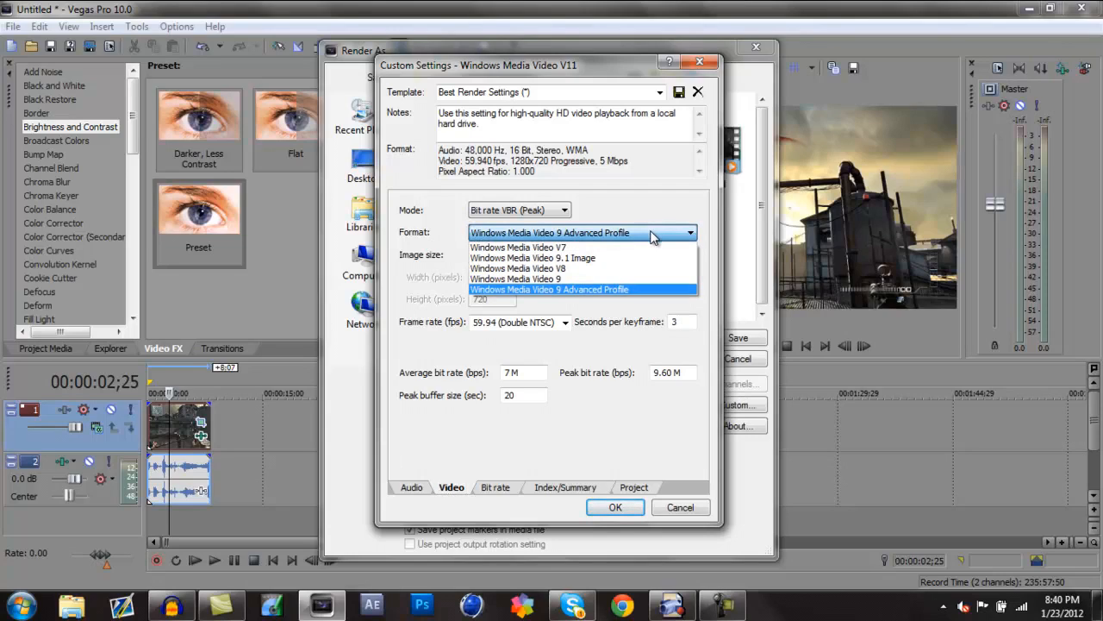
click(604, 290)
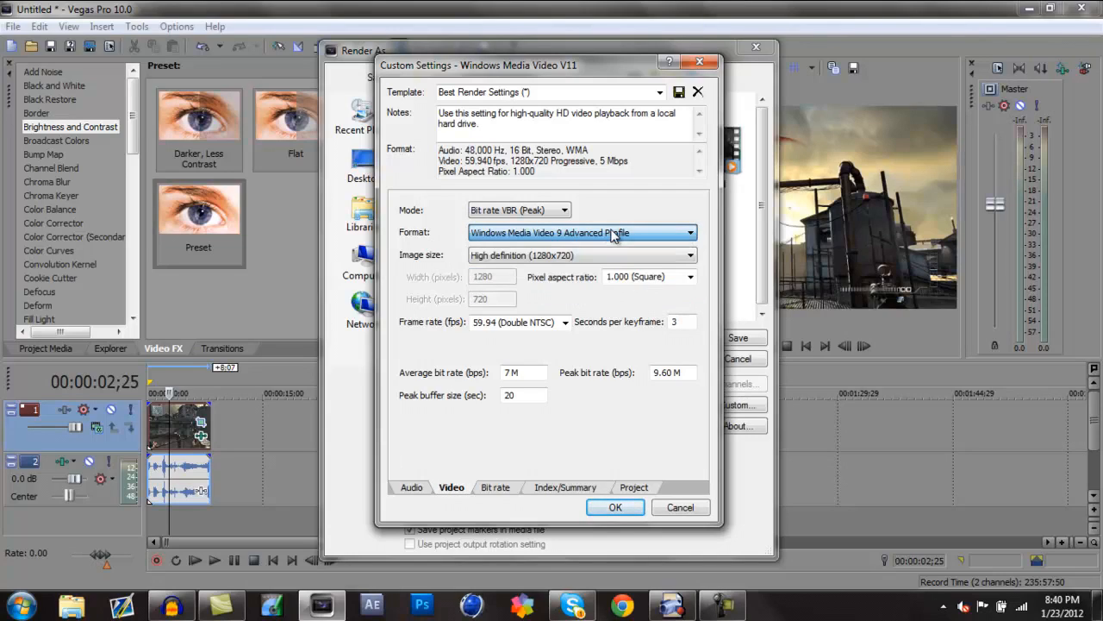
click(584, 257)
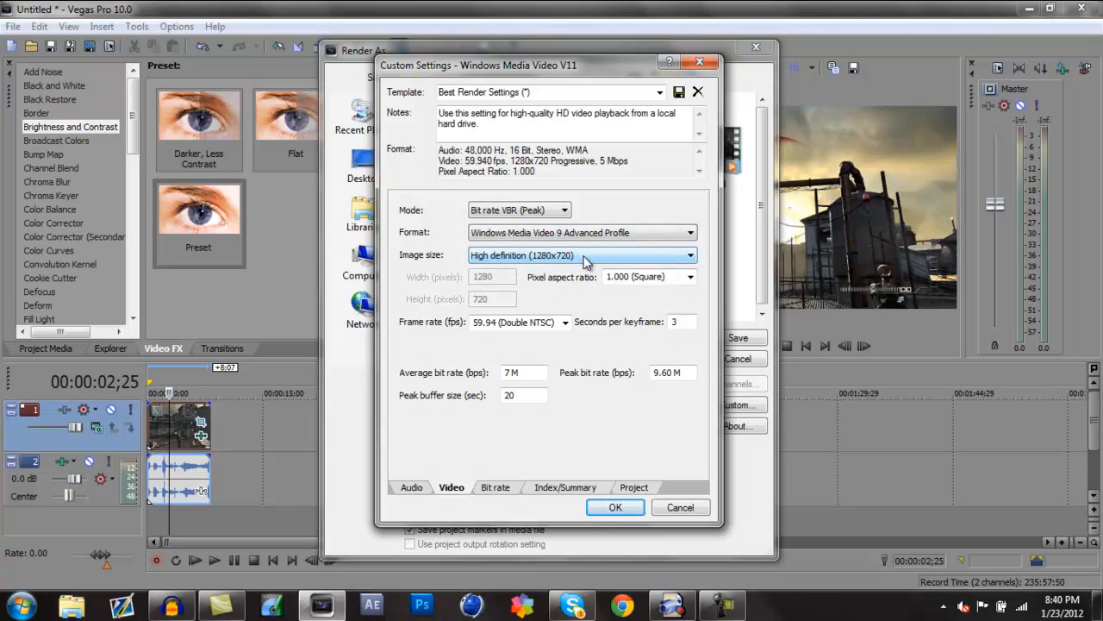
click(585, 256)
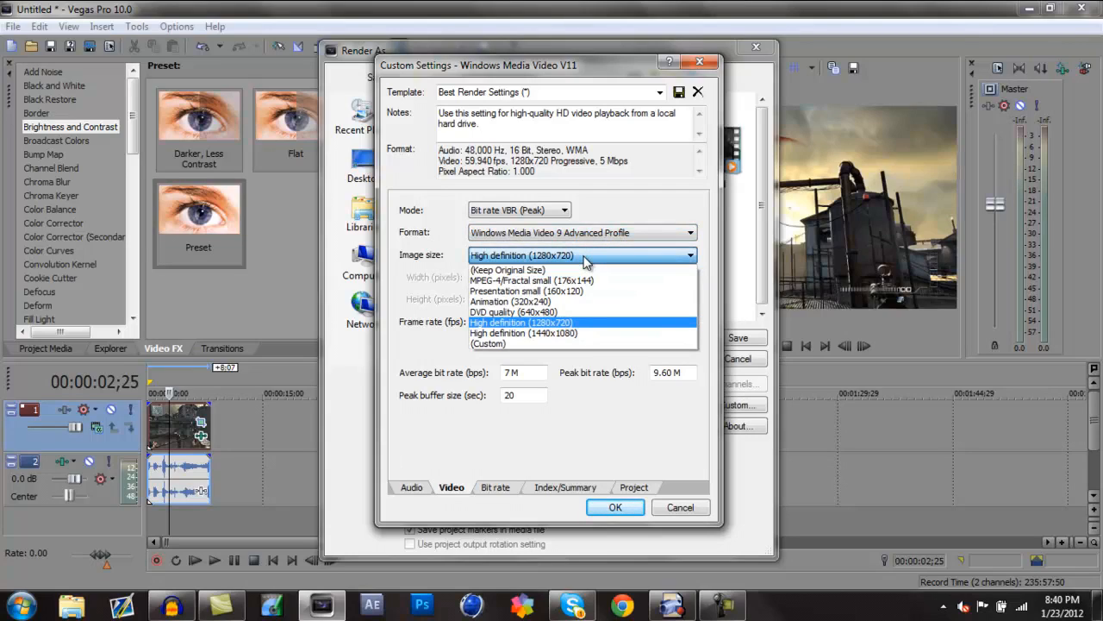
click(574, 323)
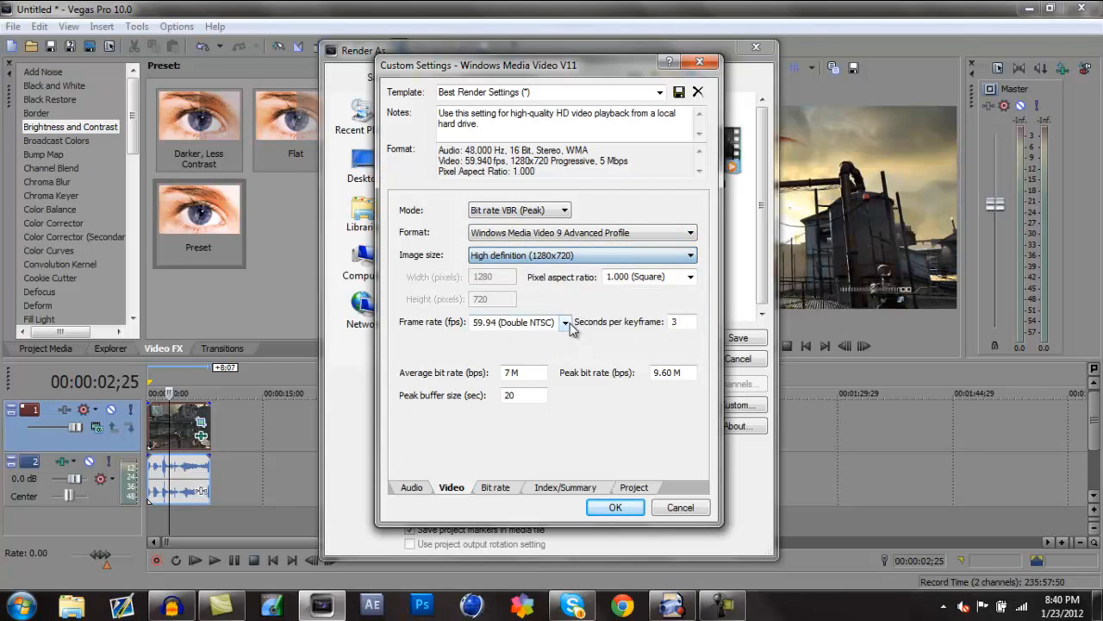
Step: Check the pixel aspect ratio, set the frame rate to 29.970 (NTSC), and save the render template
click(691, 279)
click(694, 280)
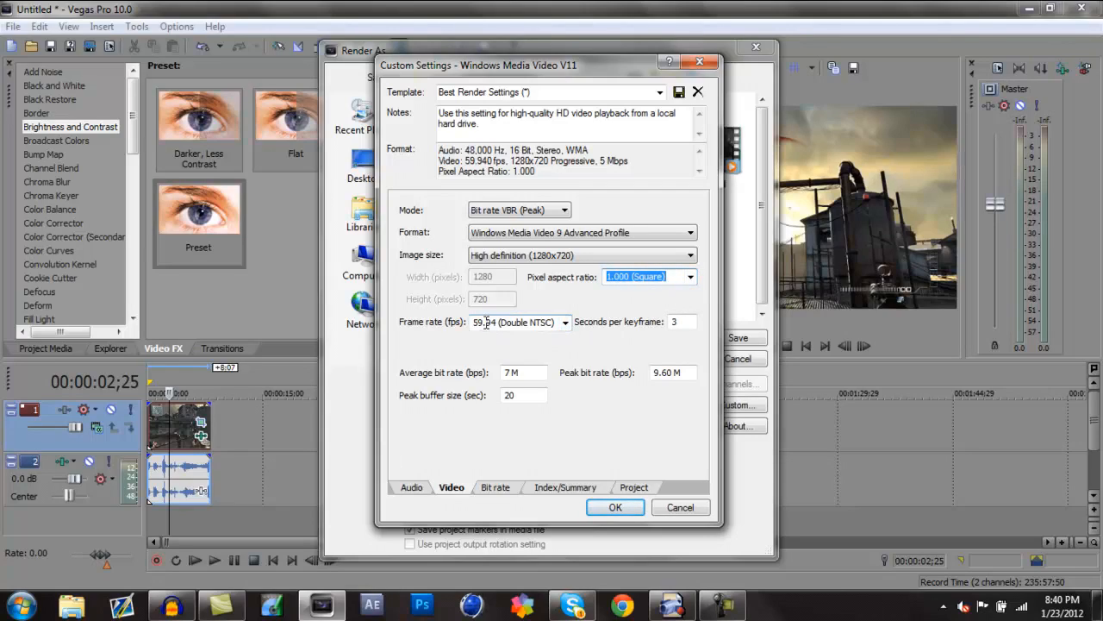
click(565, 321)
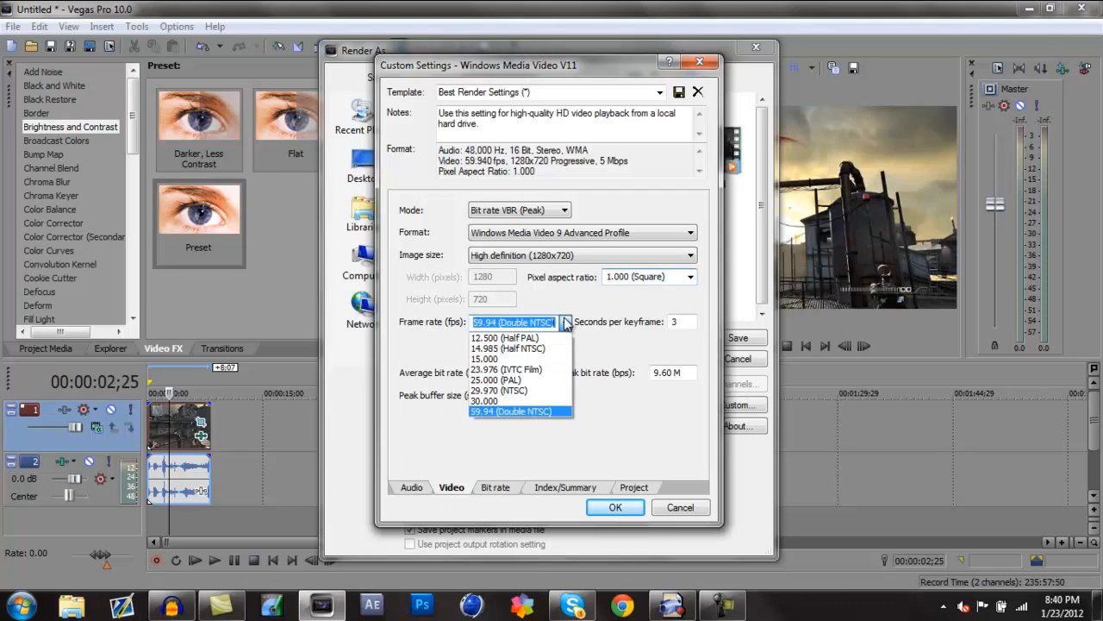
click(498, 389)
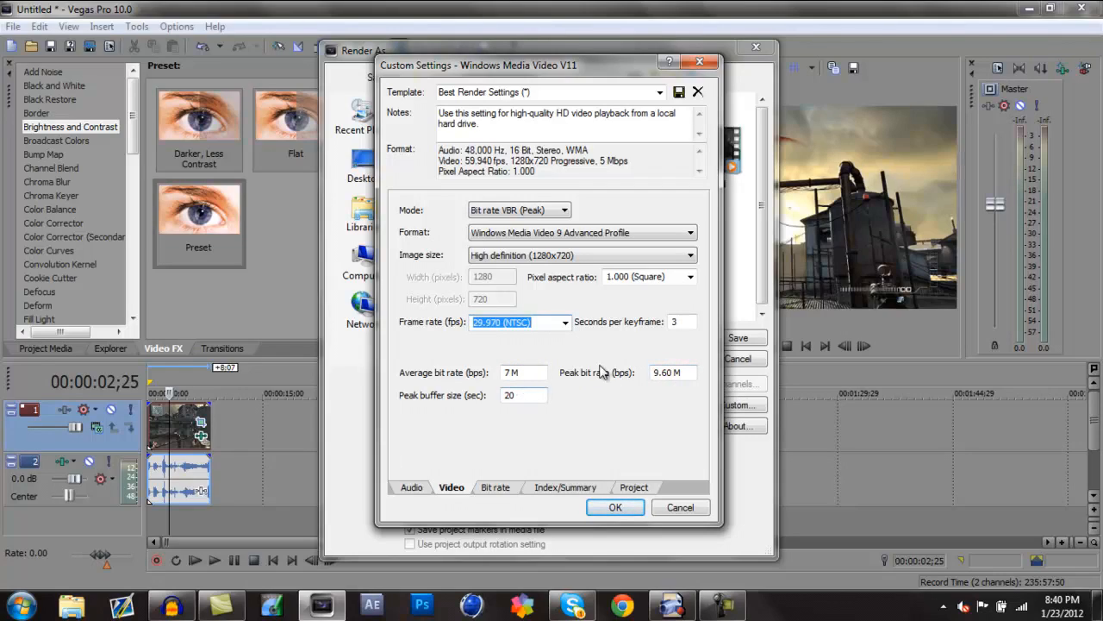
click(679, 91)
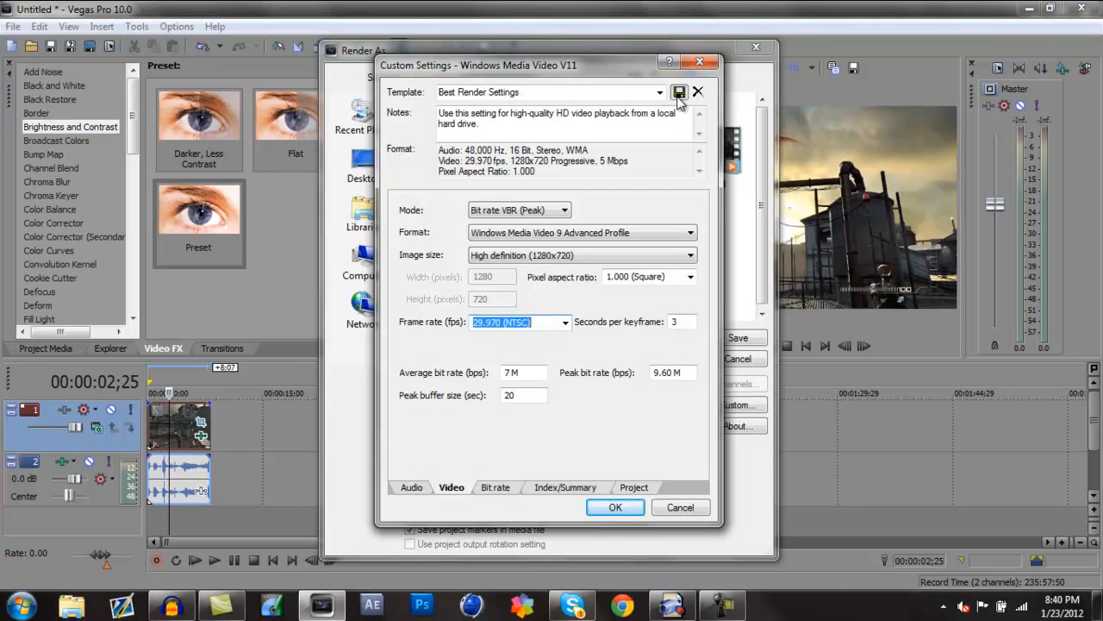
Step: Look through the bit rate and index settings, choose Best video rendering quality, and accept the custom settings
click(509, 488)
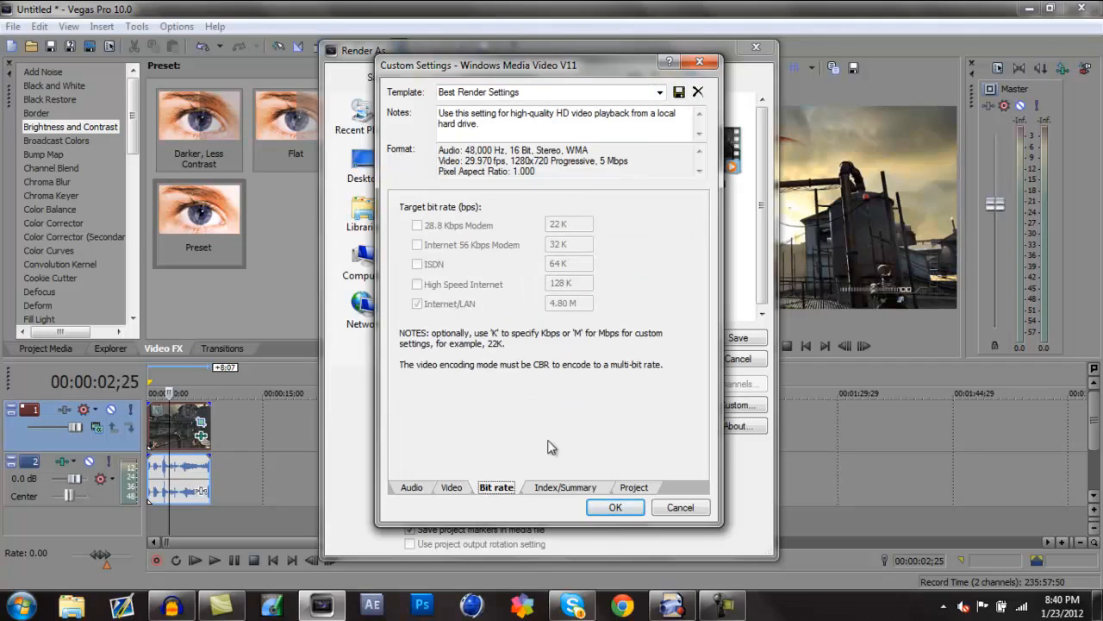
click(556, 488)
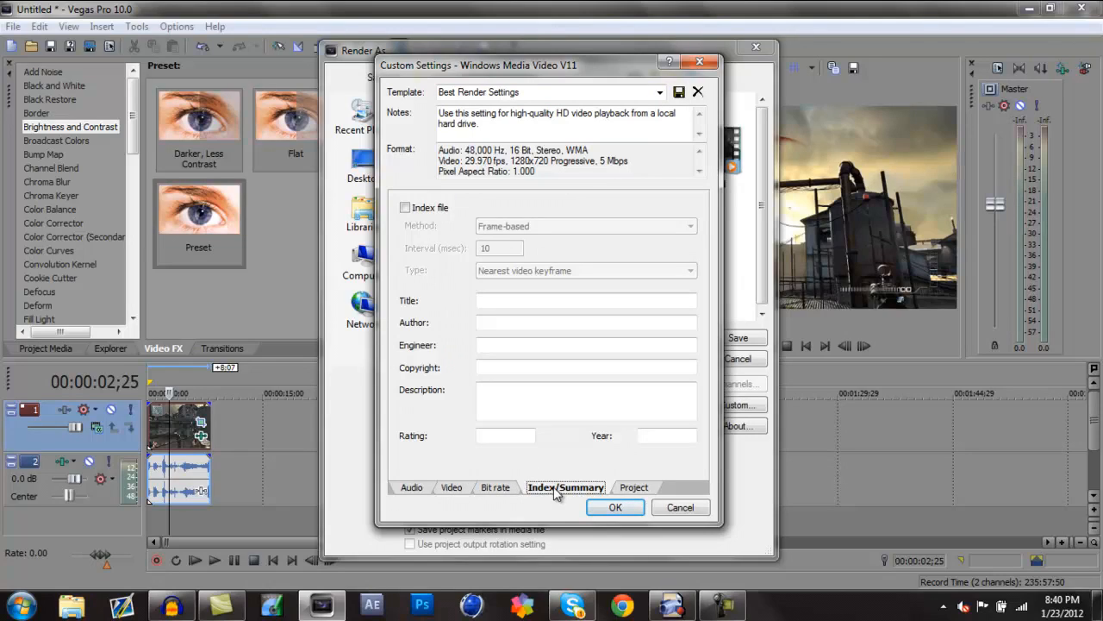
click(655, 490)
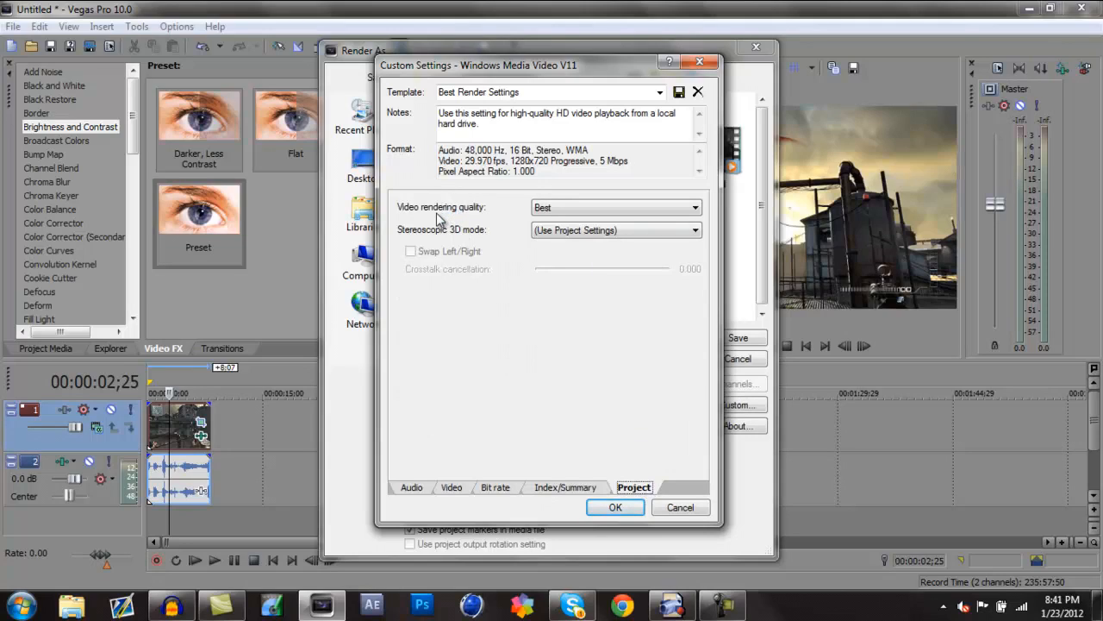
click(589, 210)
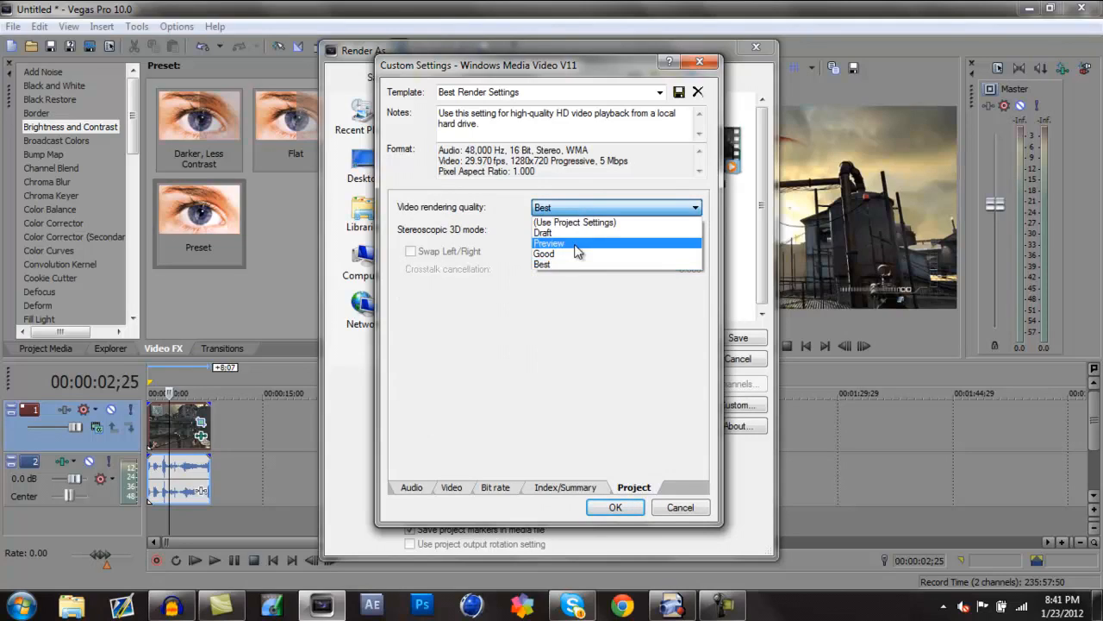
click(569, 264)
click(596, 231)
click(604, 243)
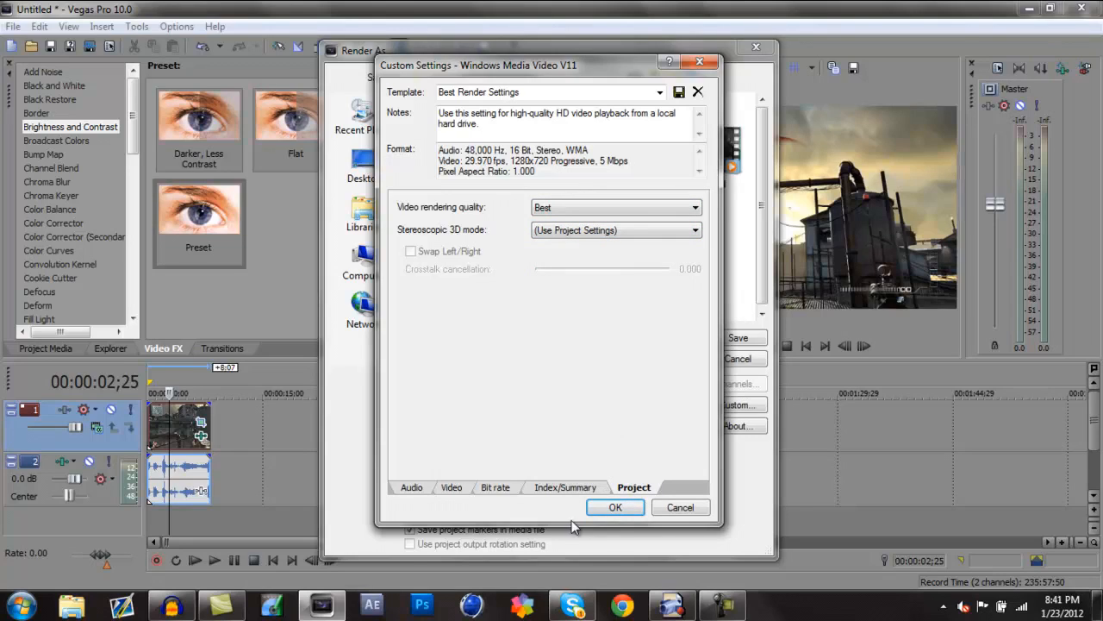
click(616, 508)
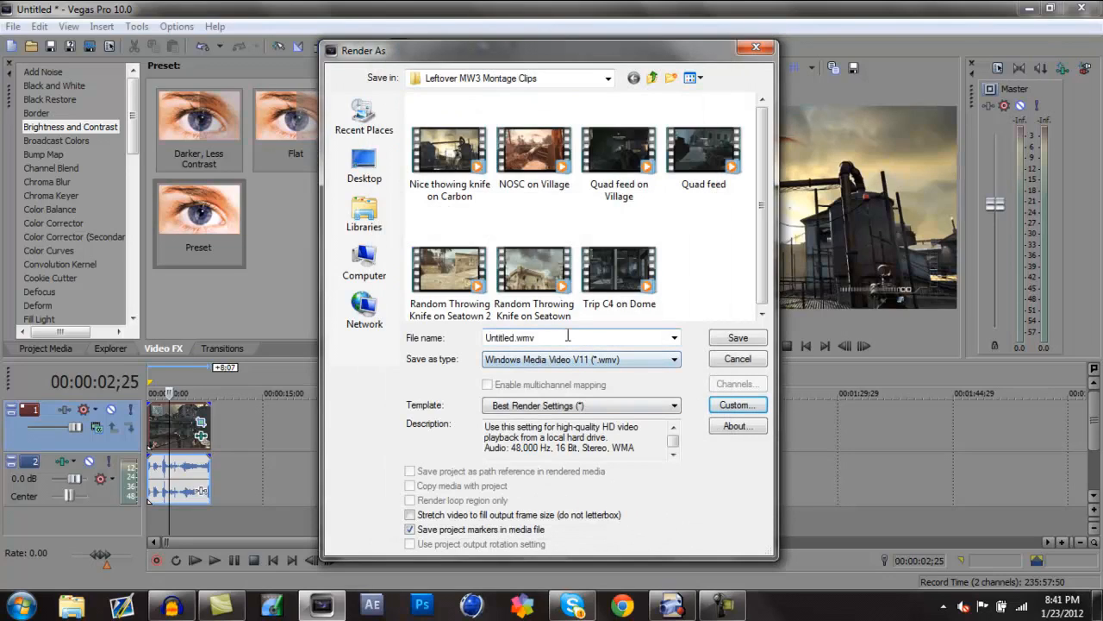
Step: Try to render the project over the existing file "Nice thowing knife on Carbon.wmv"
click(425, 164)
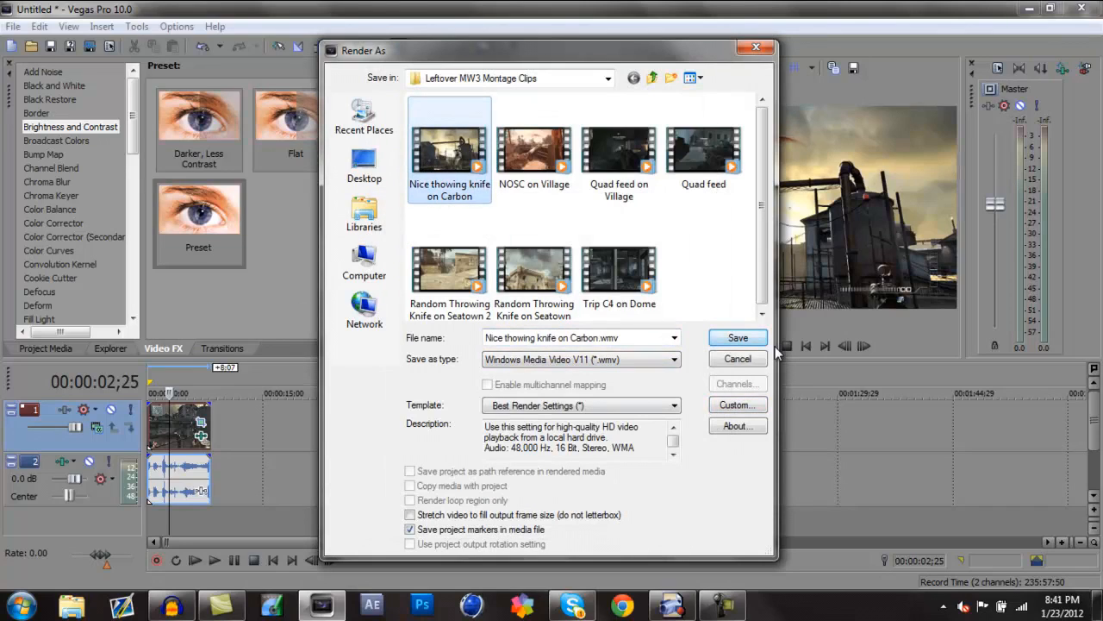
click(747, 340)
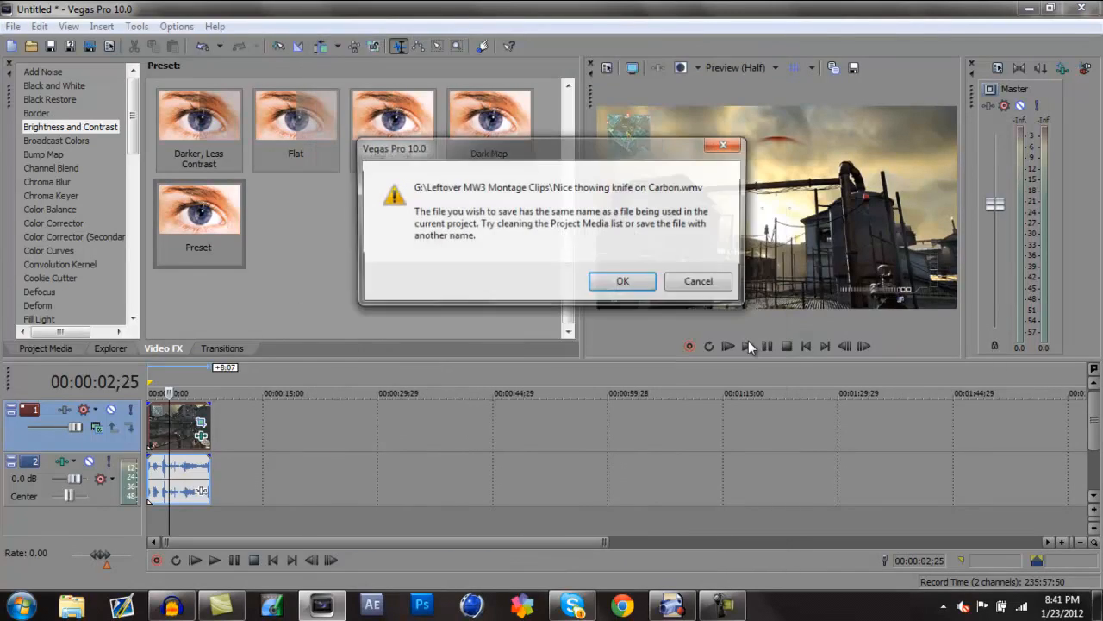
click(700, 285)
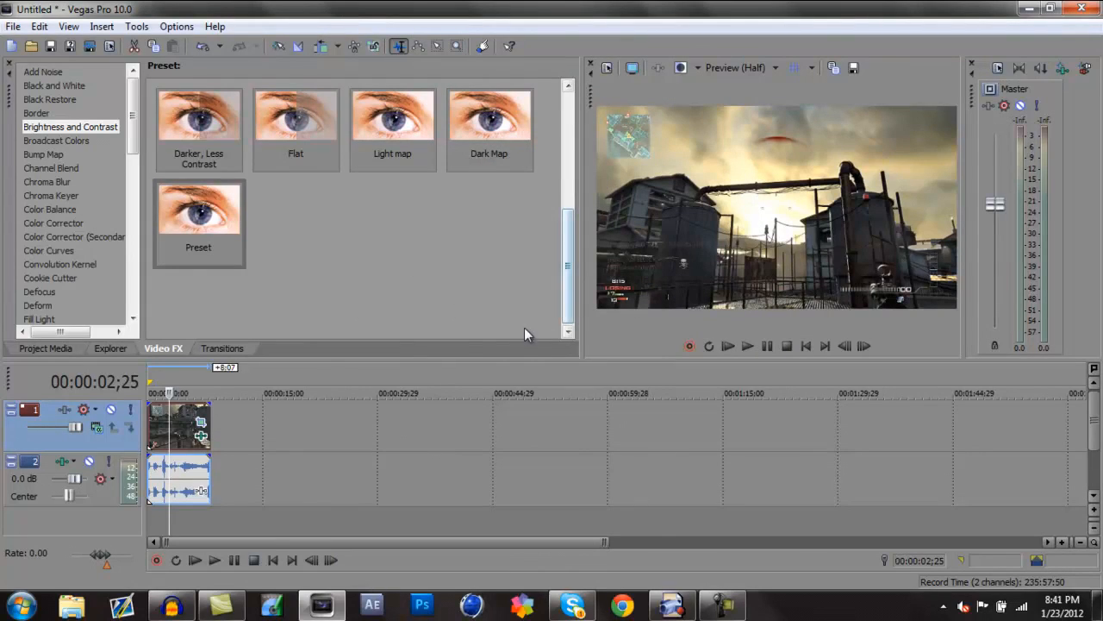
Step: Place the timeline cursor at about four seconds in the clip and minimize the editor to show the desktop
click(179, 429)
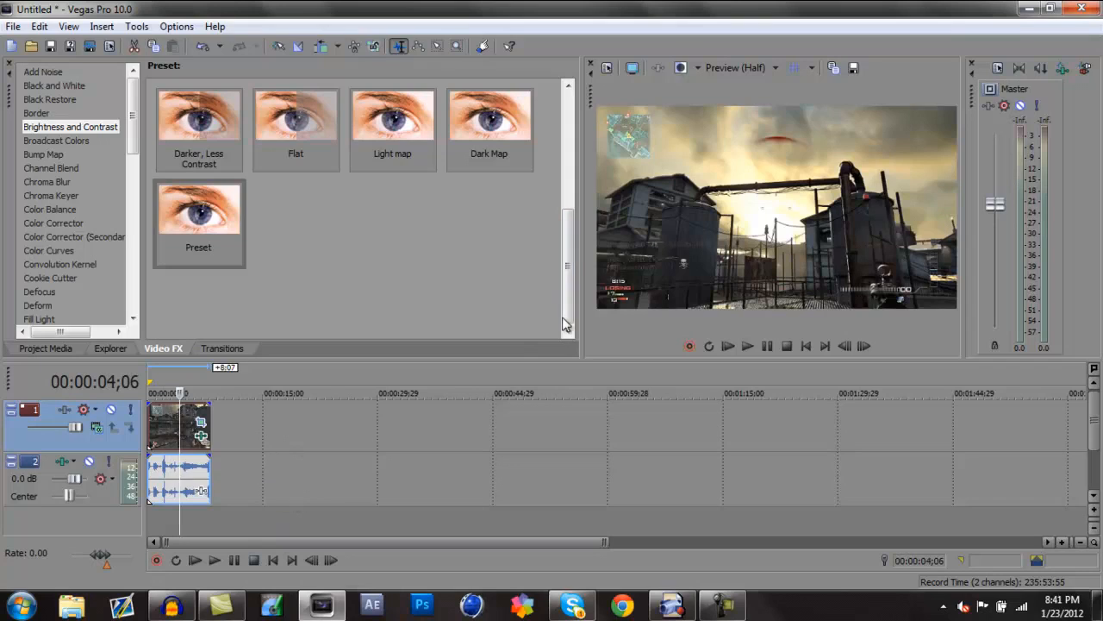
click(1030, 9)
click(1035, 15)
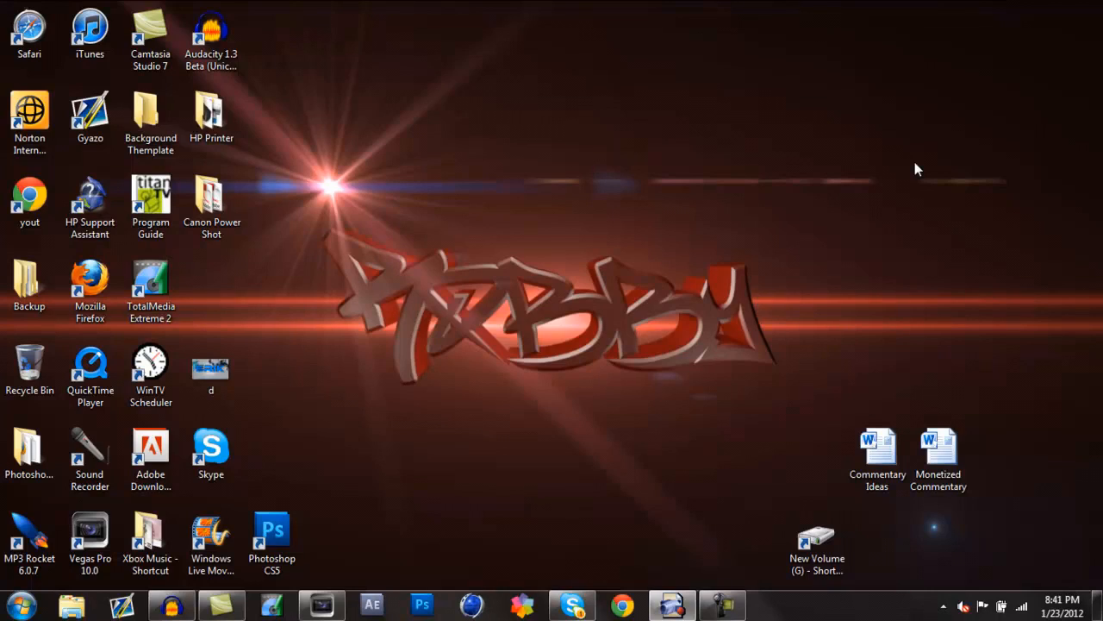
click(722, 603)
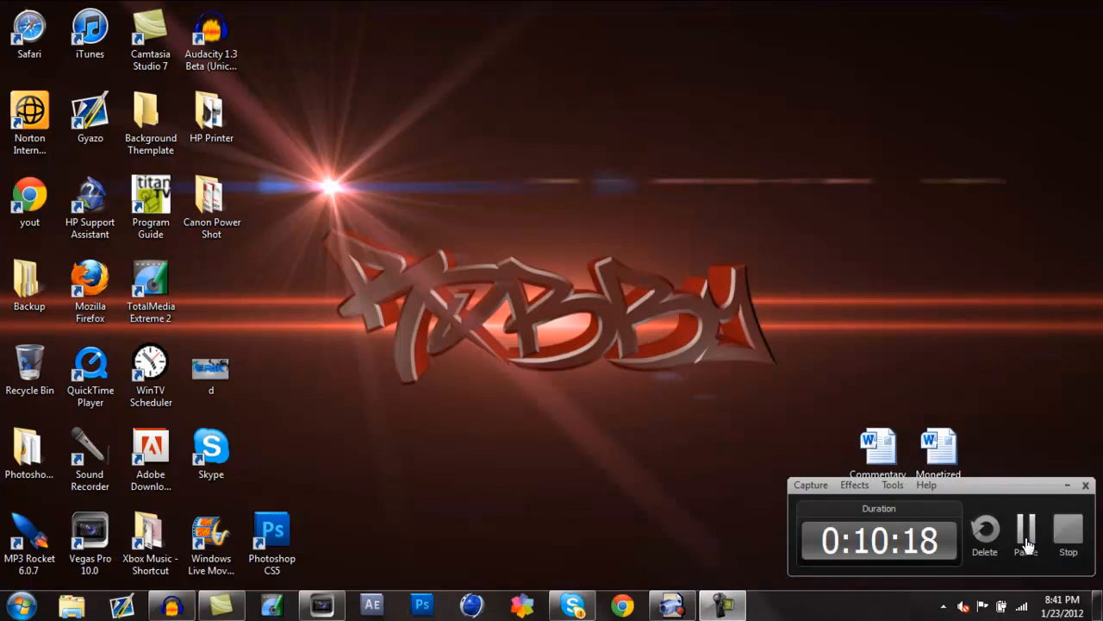